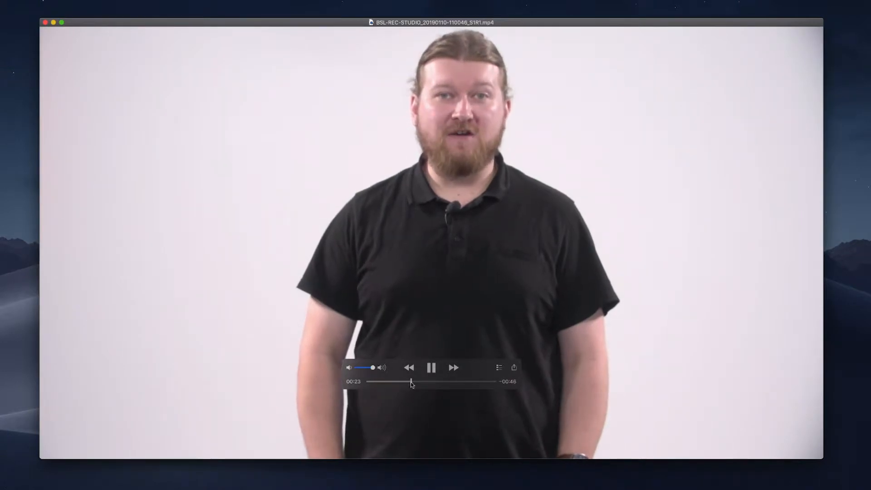
Skim the recorded studio video to near its end, pause it and close it.
left_click_drag(413, 384, 483, 382)
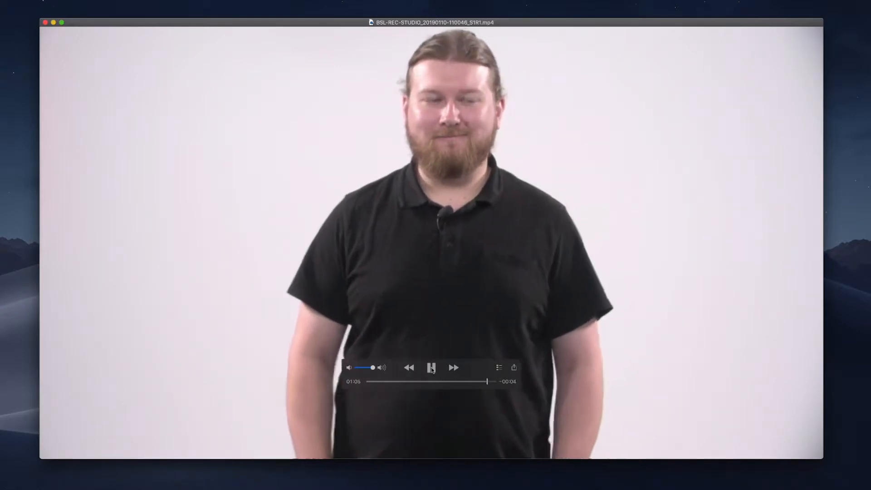
left_click(432, 368)
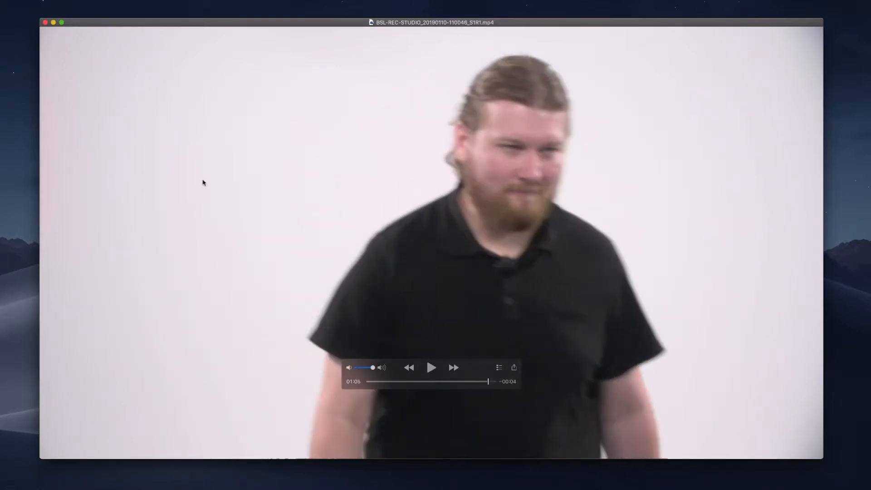
left_click(45, 22)
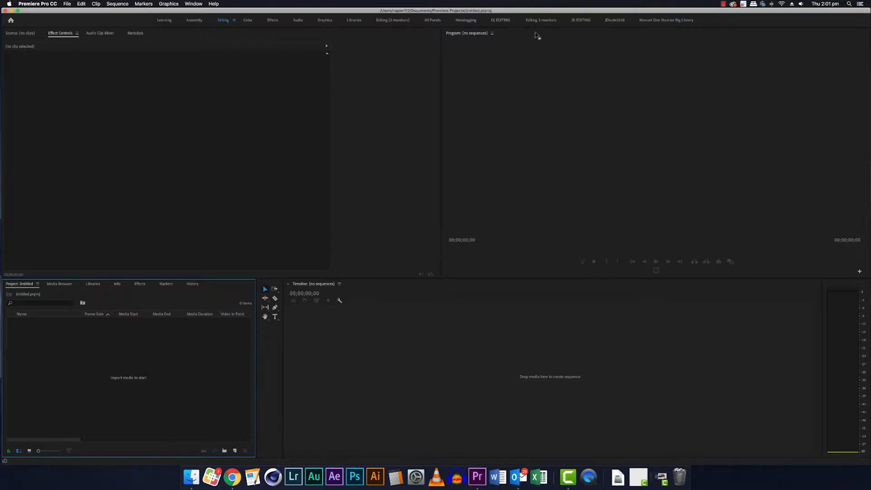
Look over the timeline, program monitor, effect controls and project areas, then the effects list with its BSL Edit Effects folder.
left_click(486, 331)
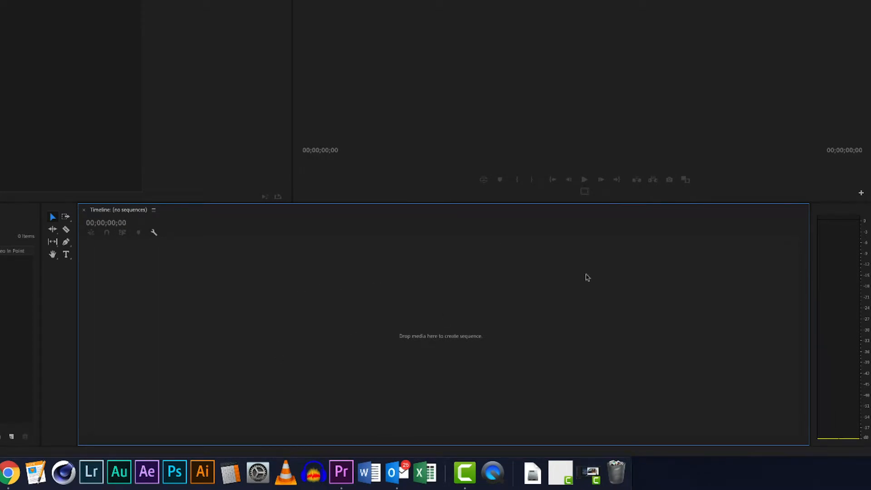
left_click(421, 110)
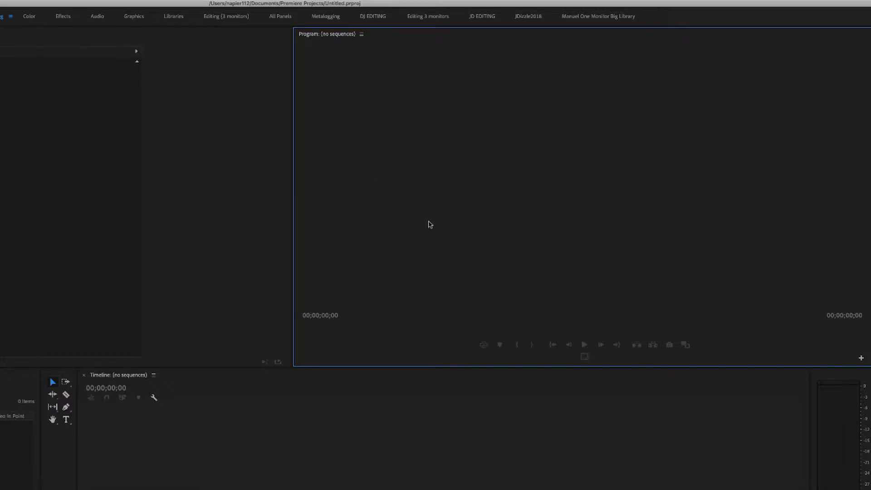
left_click(76, 93)
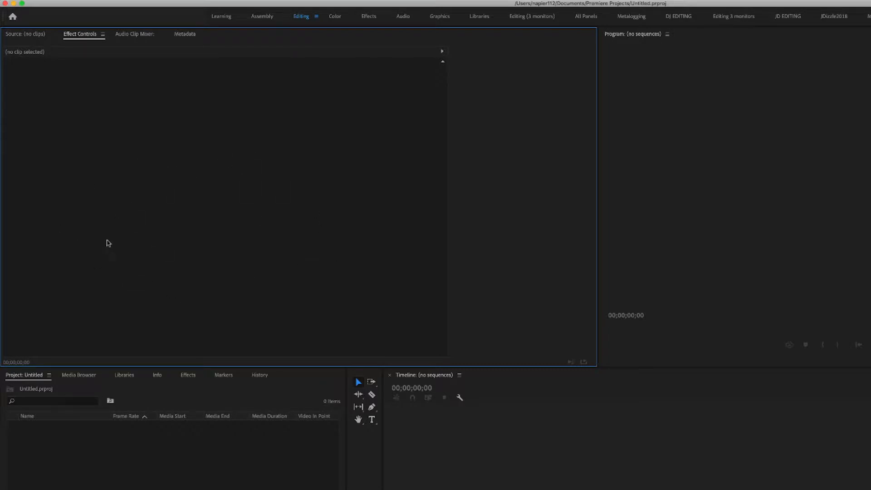
left_click(156, 469)
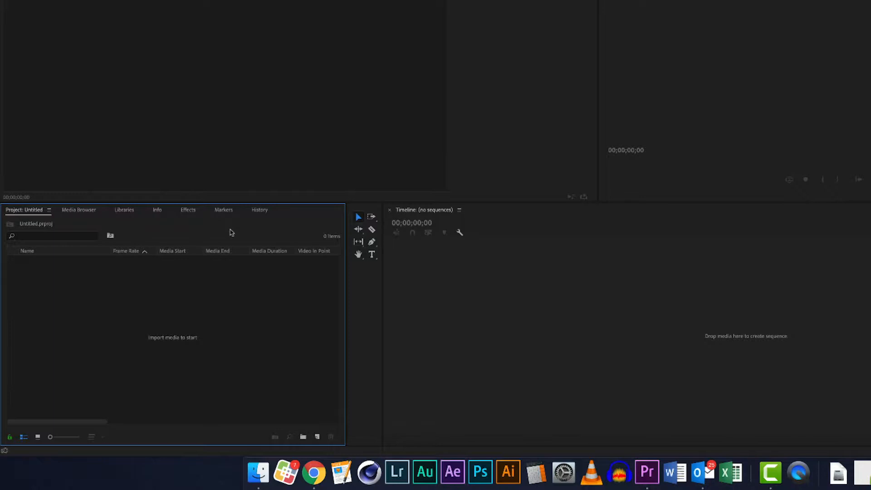
left_click(189, 211)
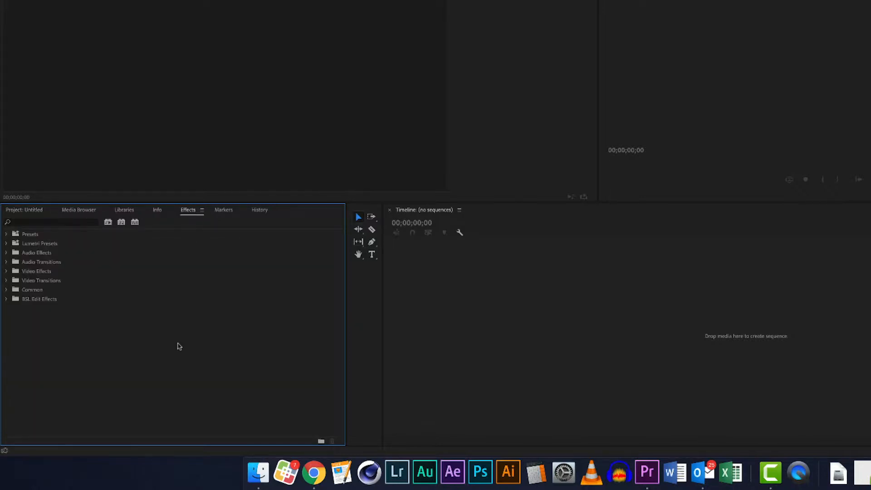
left_click(6, 300)
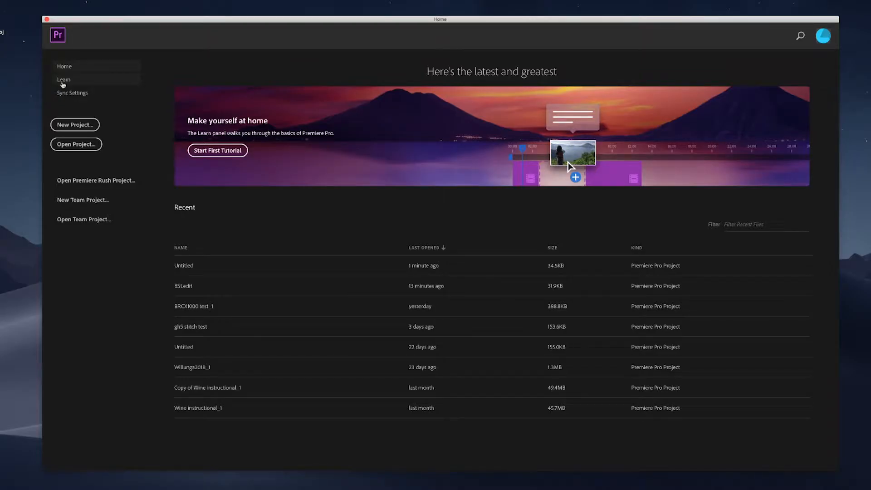
Browse the Learn page's list of web tutorials on the Premiere Pro home screen.
left_click(66, 82)
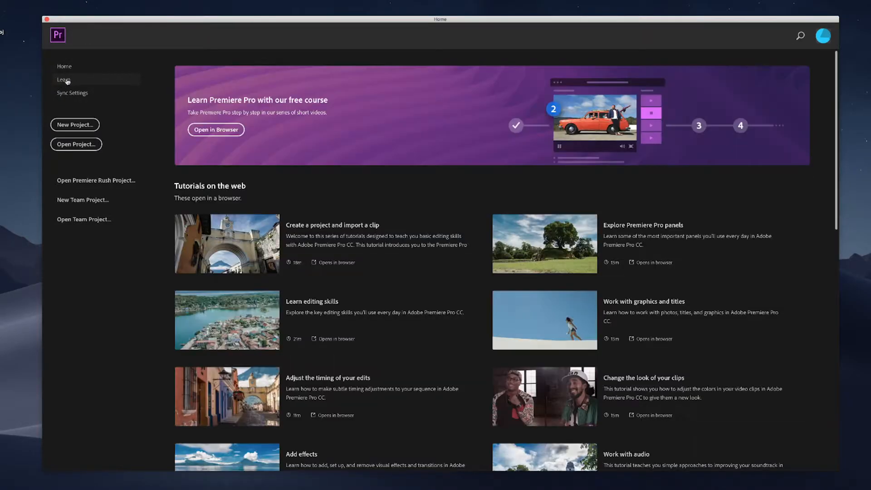
scroll(427, 331, "down", 3)
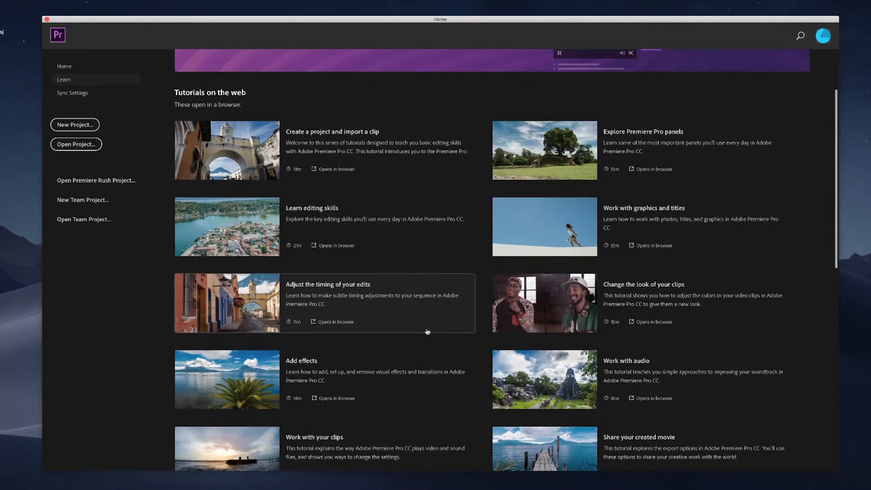
scroll(427, 331, "down", 5)
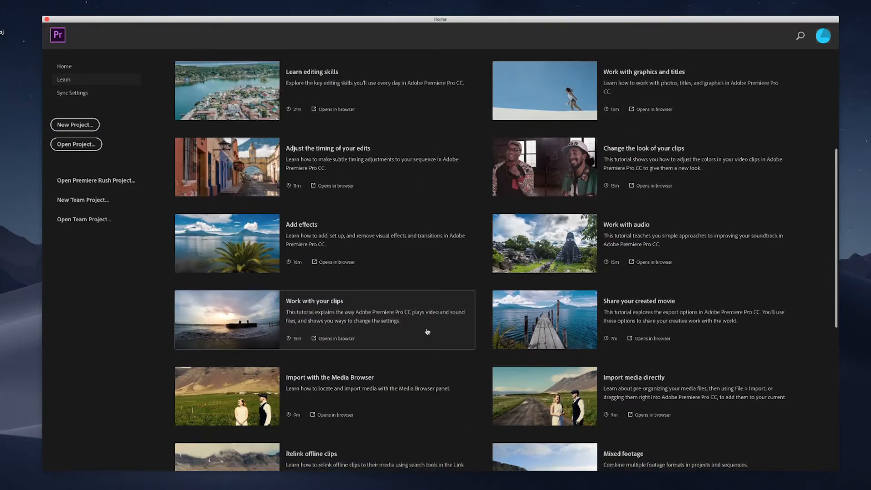
scroll(428, 332, "down", 3)
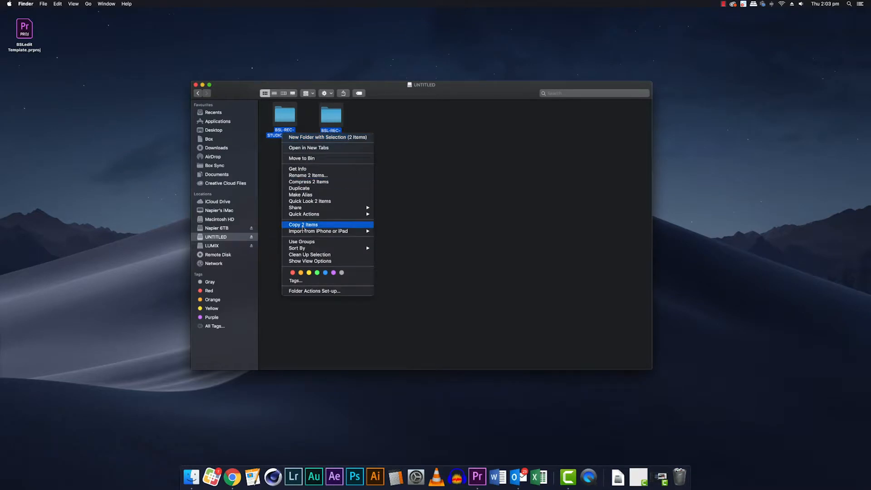
In Finder, copy the two BSL-REC-STUDIO folders from the UNTITLED drive into a new folder named My New Project on the 6TB drive.
left_click(302, 226)
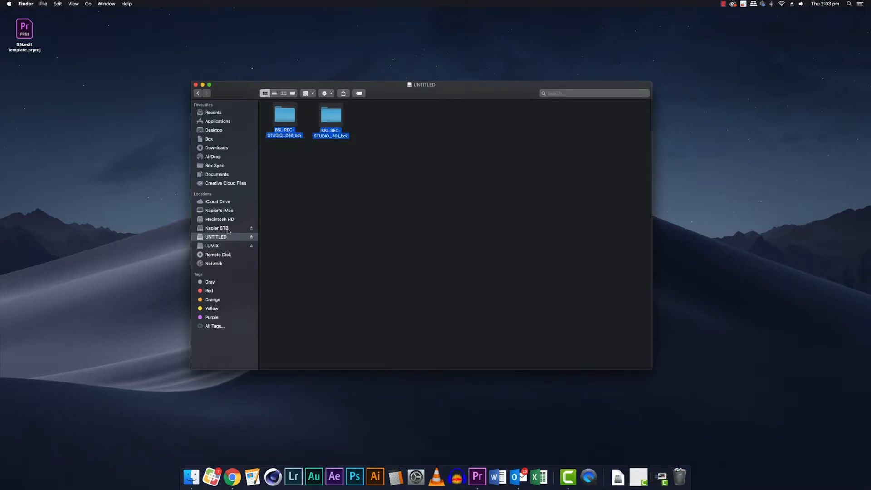
left_click(217, 229)
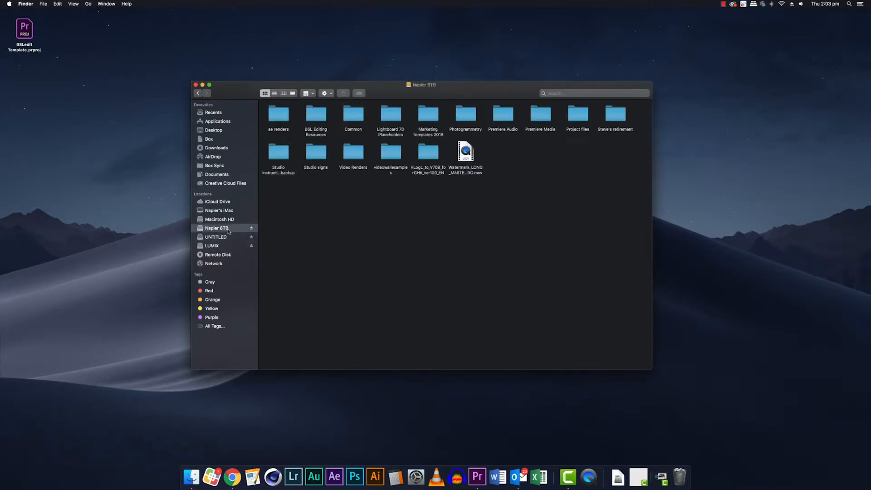
right_click(294, 224)
left_click(305, 224)
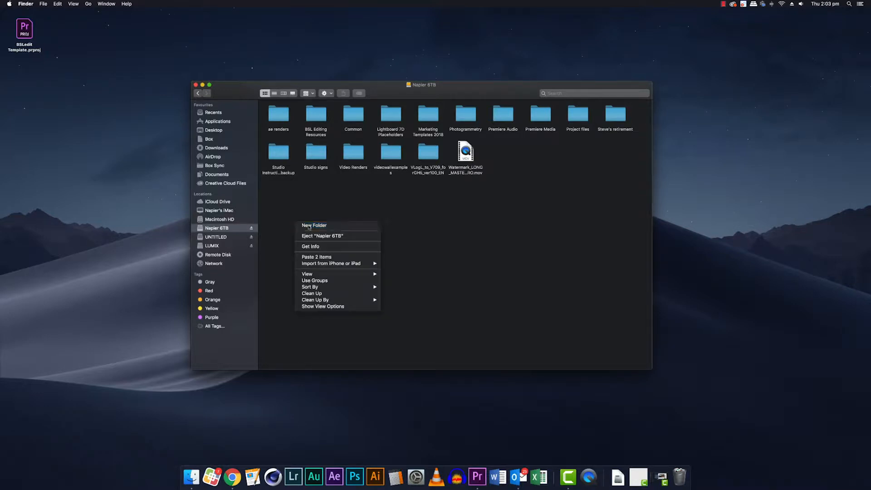
type("My New Project")
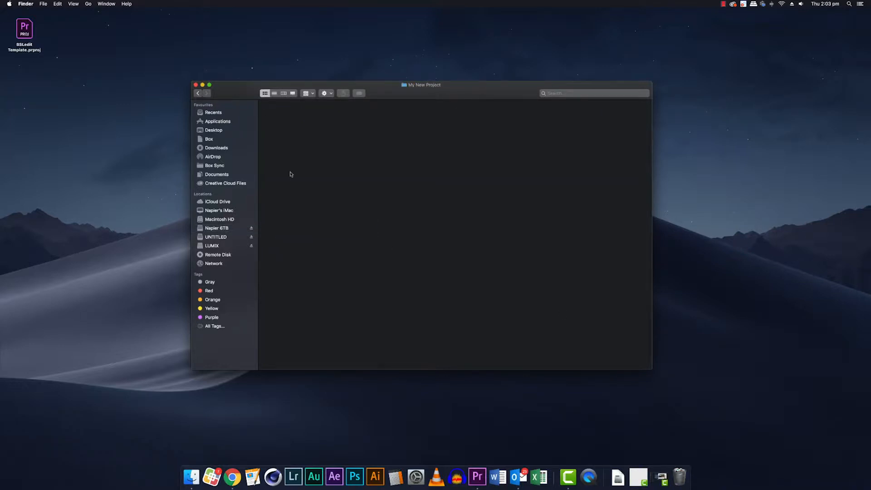
right_click(290, 174)
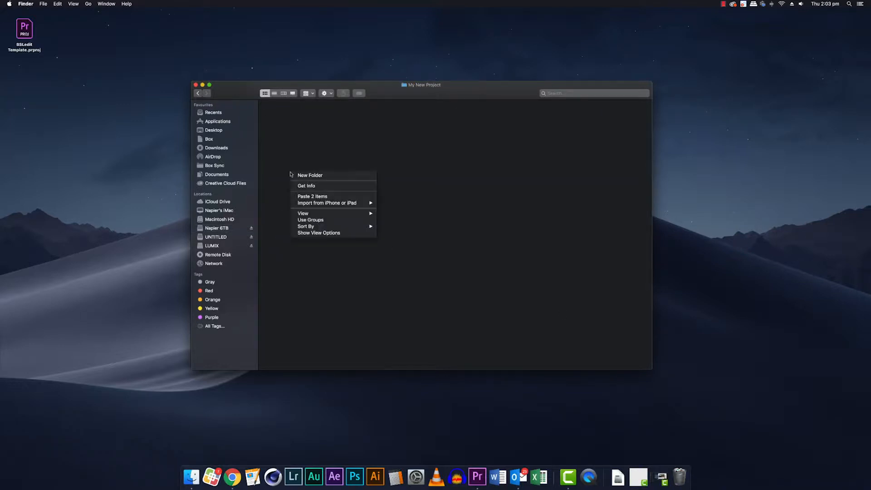
left_click(310, 197)
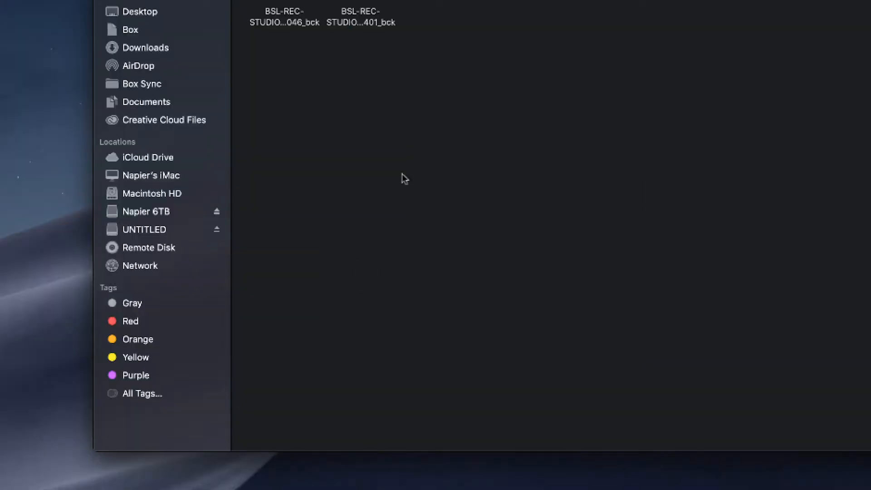
left_click(217, 229)
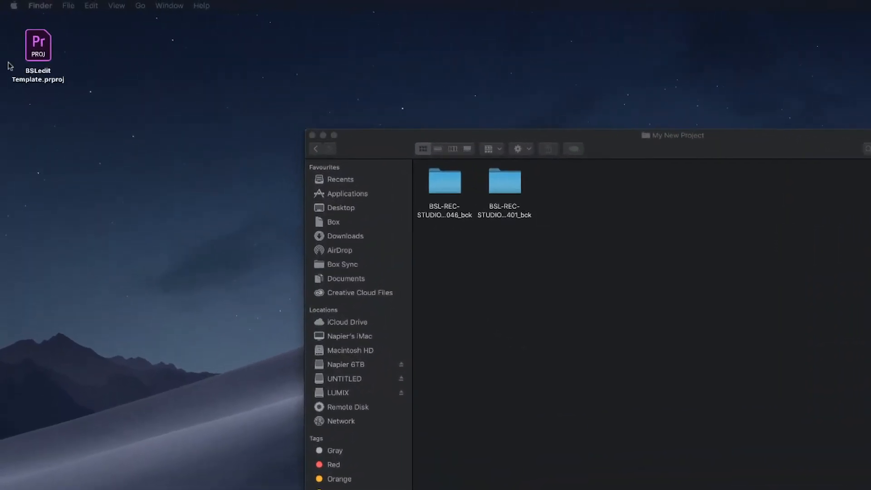
Open the BSLedit Template project from the desktop in Premiere Pro and save it as My New Project in the My New Project folder.
double_click(42, 78)
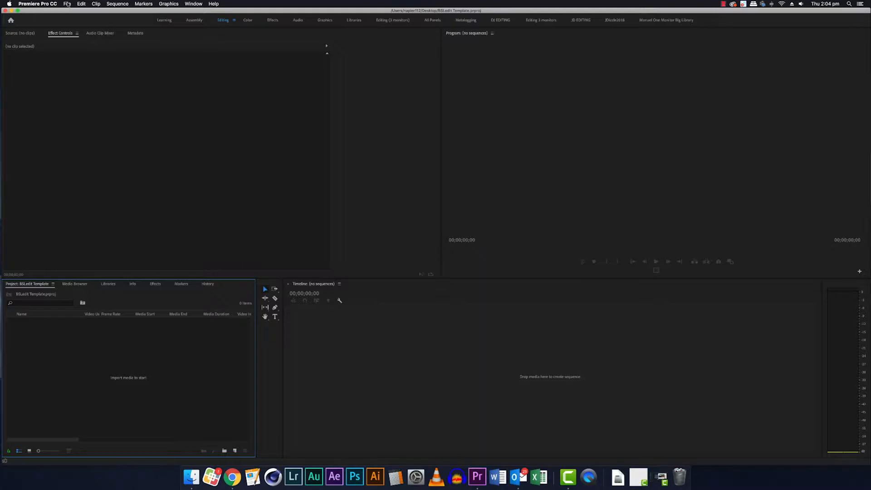
left_click(67, 5)
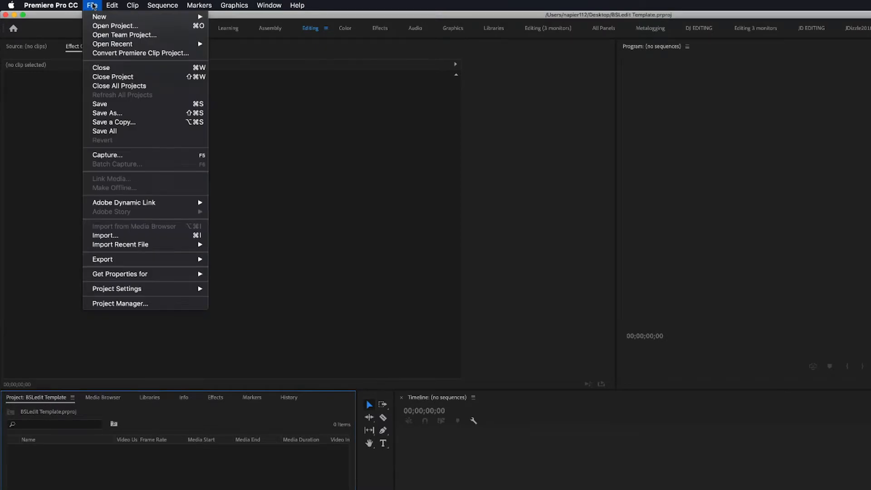
left_click(120, 117)
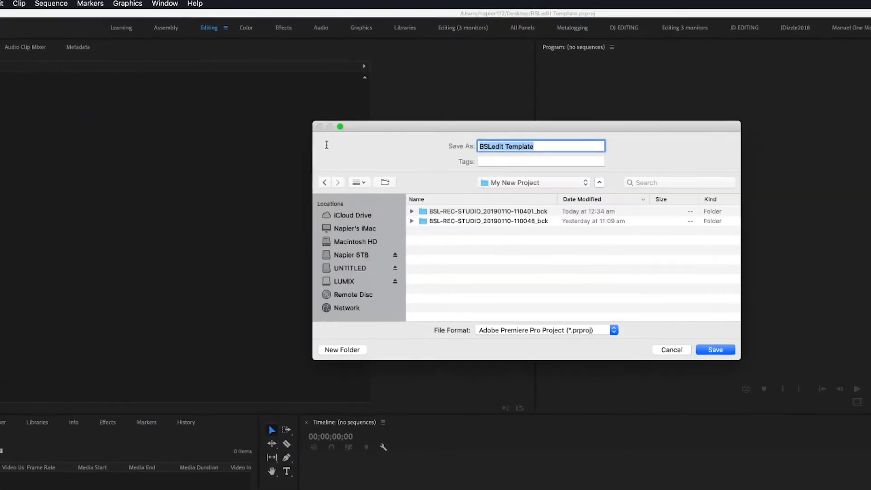
type("My New Projec")
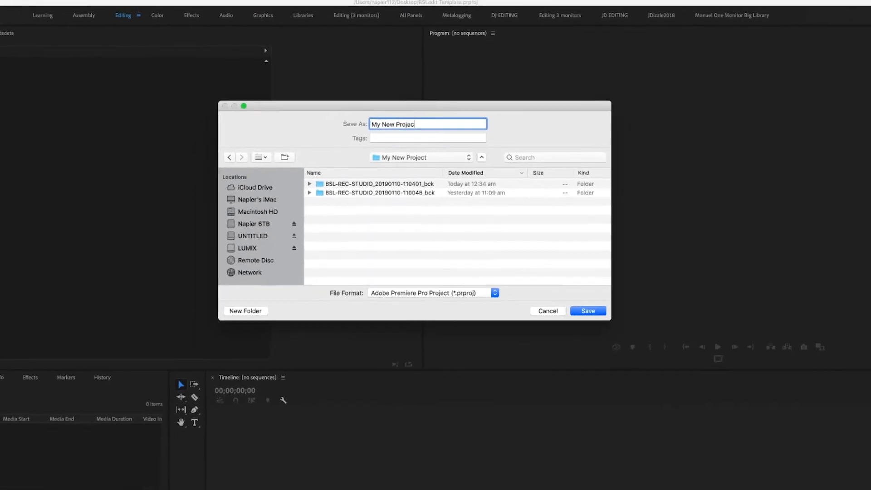
type("t")
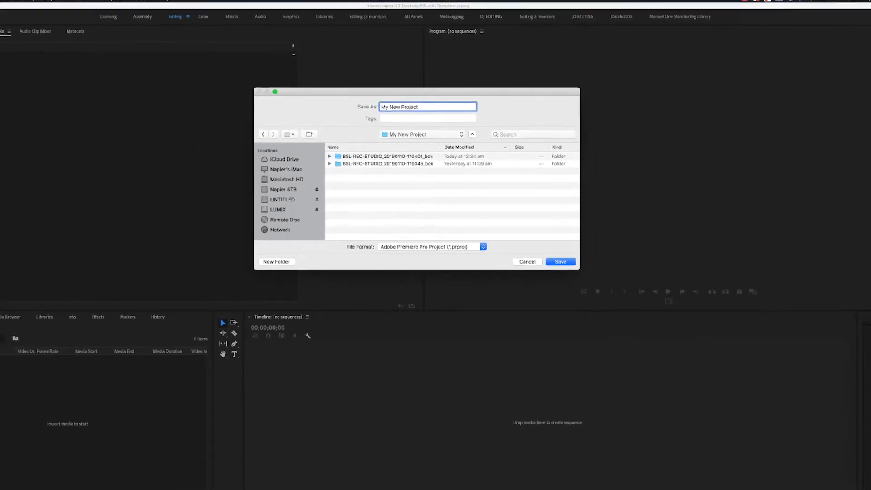
key("Return")
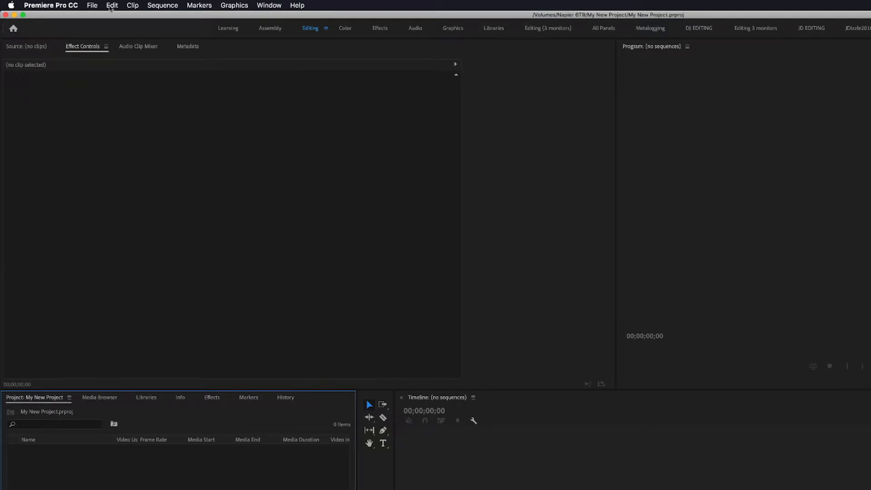
Import the MP4 recording from the BSL-REC-STUDIO folder ending in 046_bck inside My New Project.
left_click(93, 5)
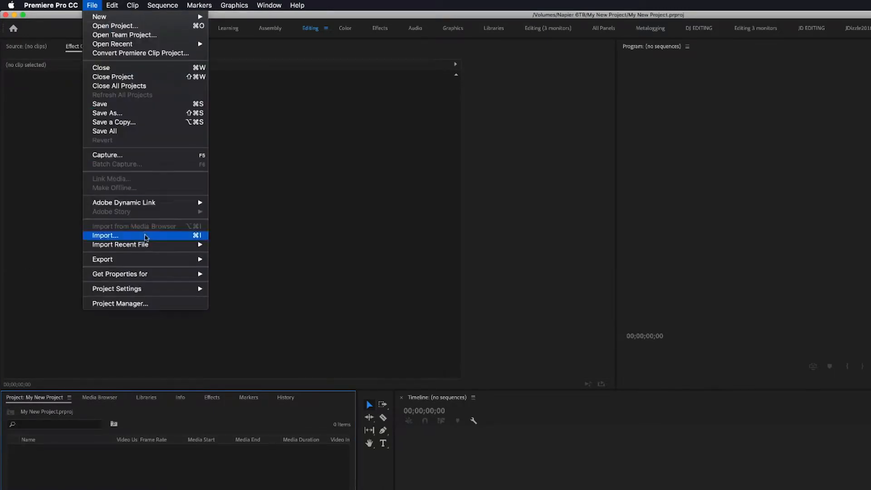
left_click(147, 236)
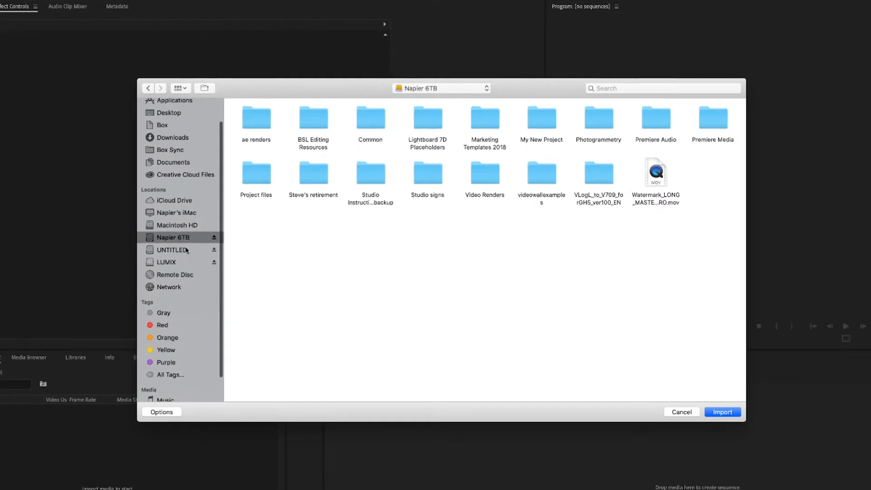
double_click(541, 121)
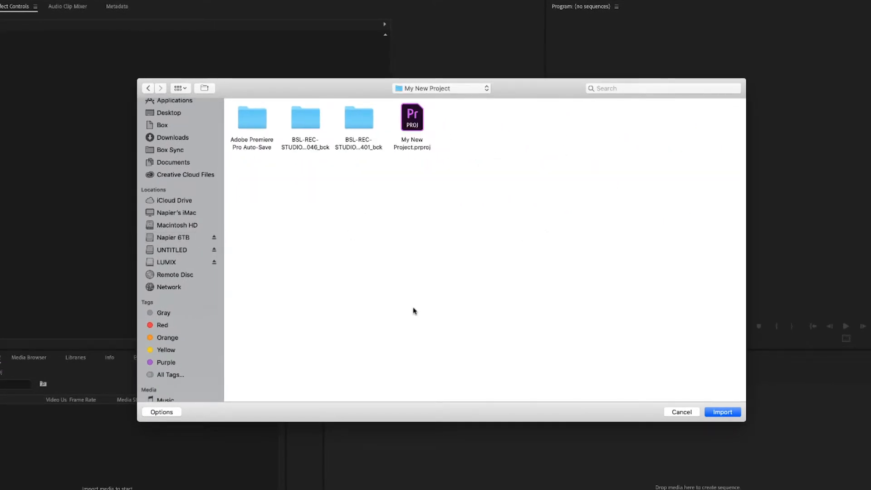
double_click(303, 145)
left_click(262, 143)
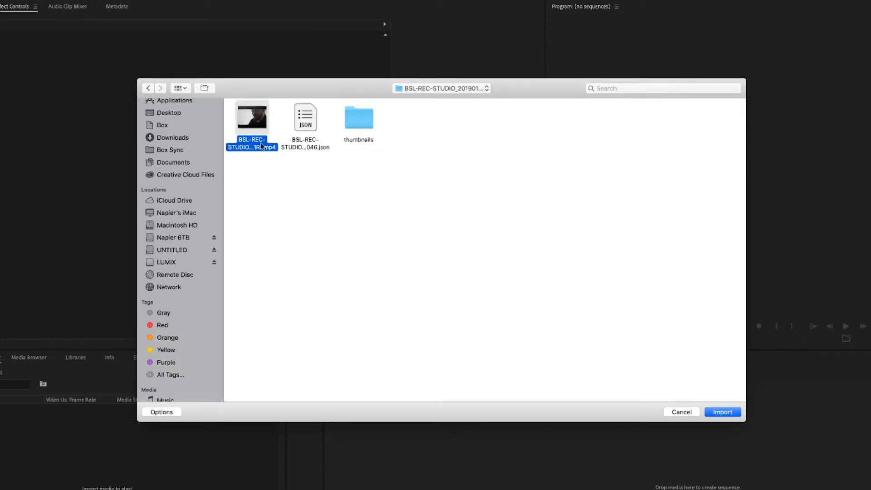
left_click(722, 411)
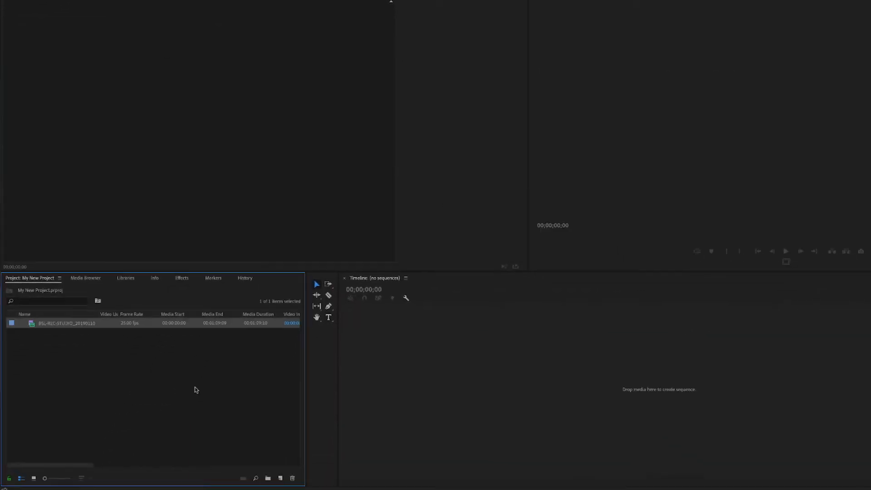
Import the second MP4 recording from the BSL-REC-STUDIO folder ending in 401_bck.
double_click(195, 389)
left_click(447, 72)
double_click(447, 72)
double_click(360, 69)
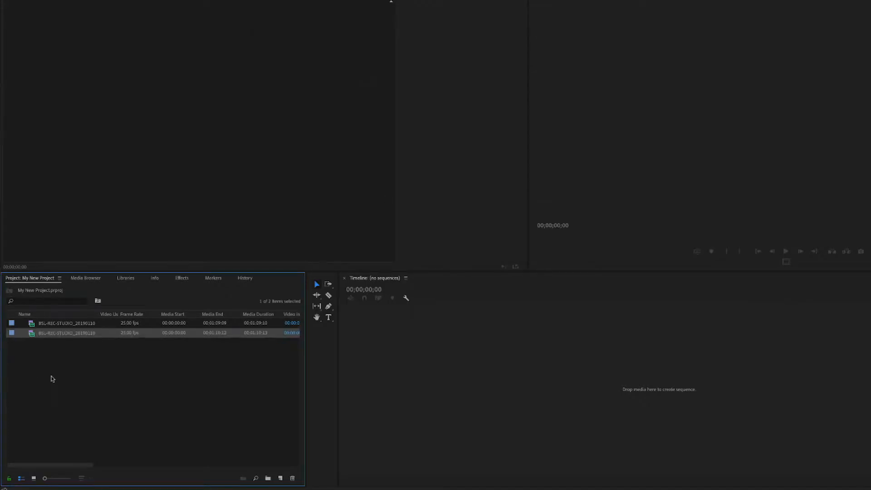
Open the first imported clip in the source monitor and scrub through it to about 21 seconds.
double_click(34, 323)
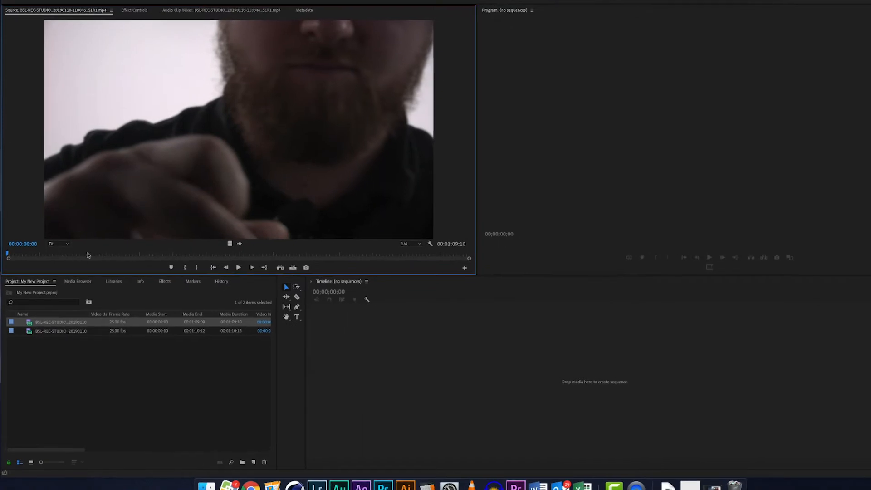
left_click(116, 257)
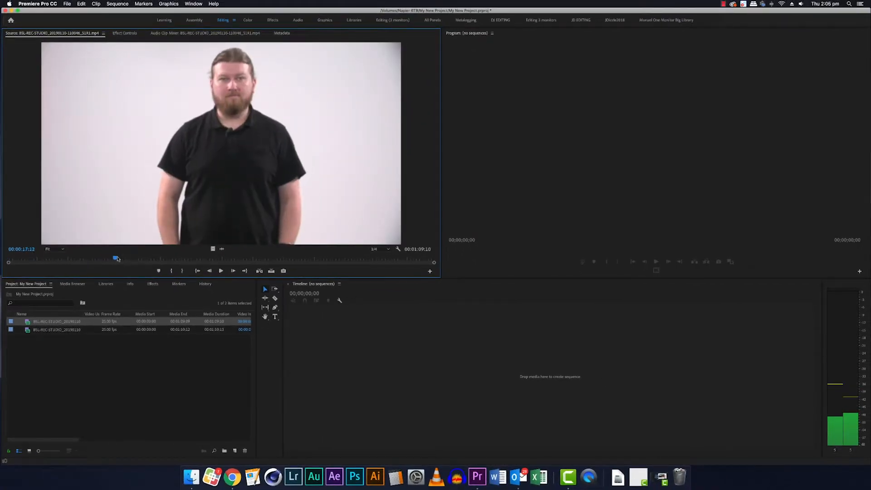
left_click_drag(117, 259, 141, 258)
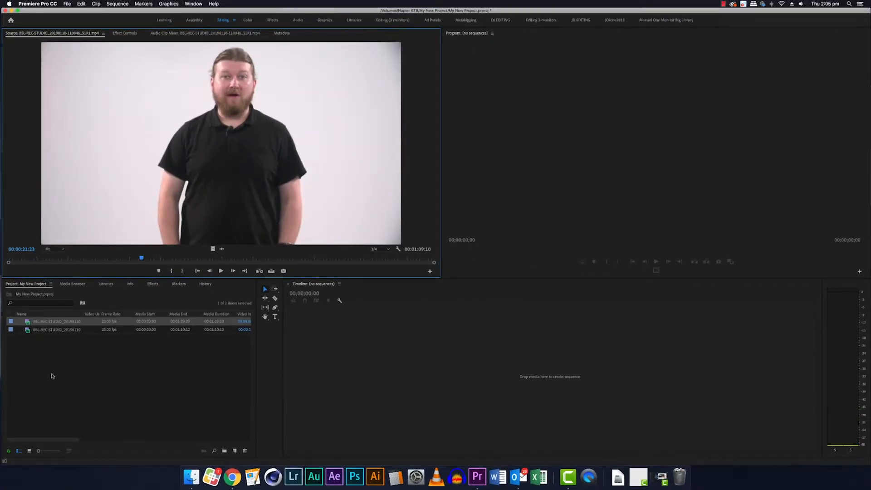
Rename the first imported clip to Introduction White in the project.
left_click(47, 323)
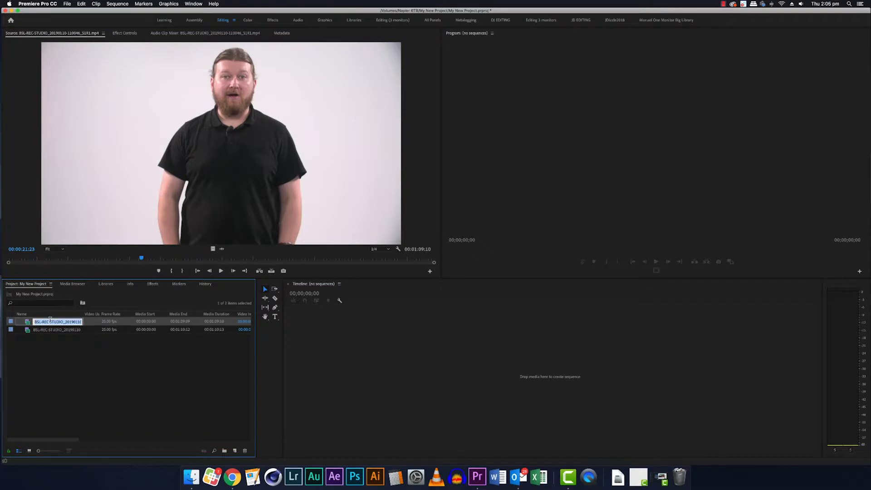
type("Introductio")
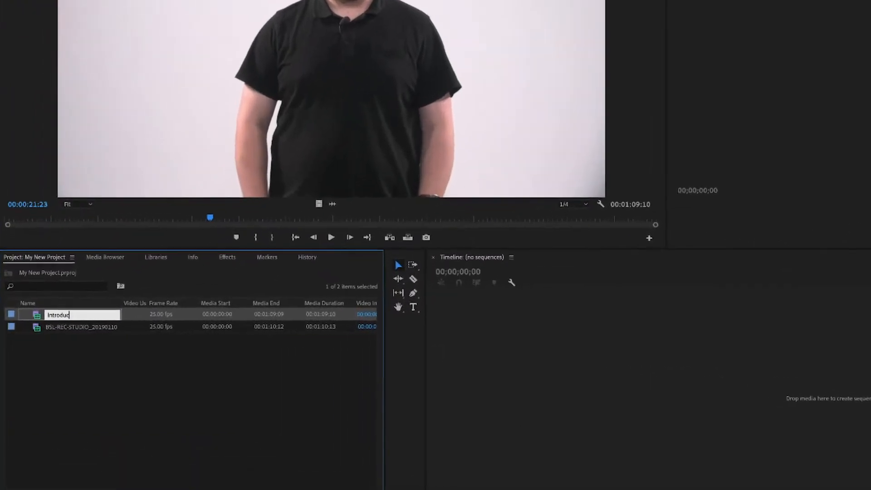
type("n White")
key("Tab")
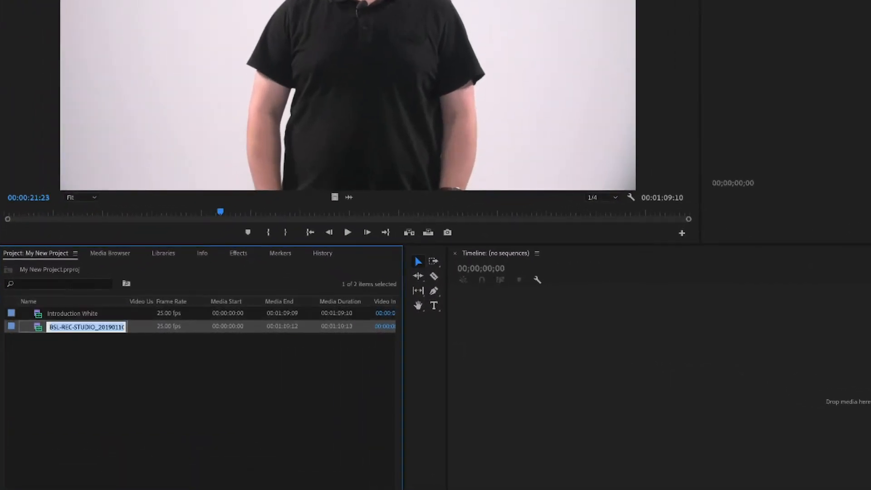
left_click(22, 381)
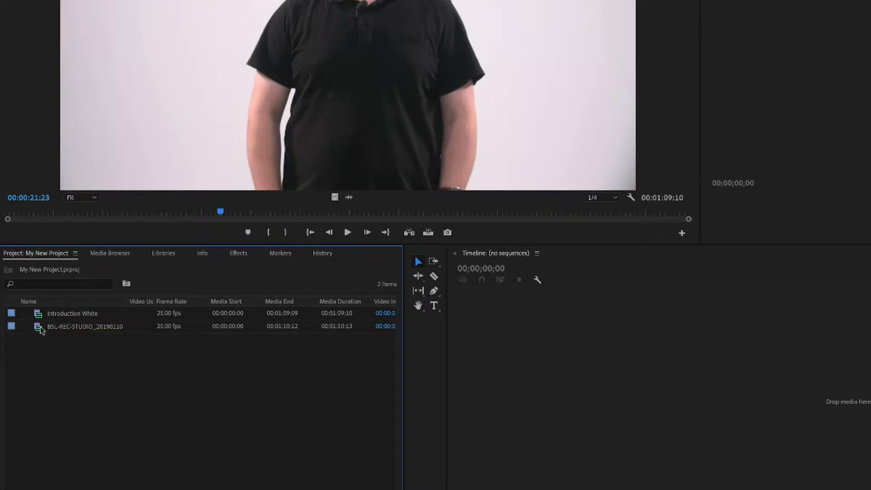
Preview the second imported recording at about 14 seconds and rename it Introduction Green Screen.
double_click(42, 329)
left_click_drag(86, 214, 142, 241)
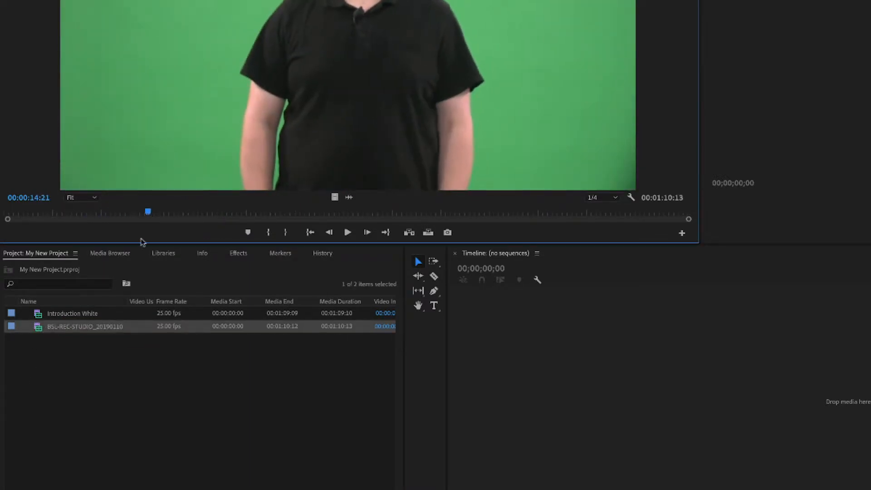
left_click(70, 326)
key("BackSpace")
type("Introduction Green Screen")
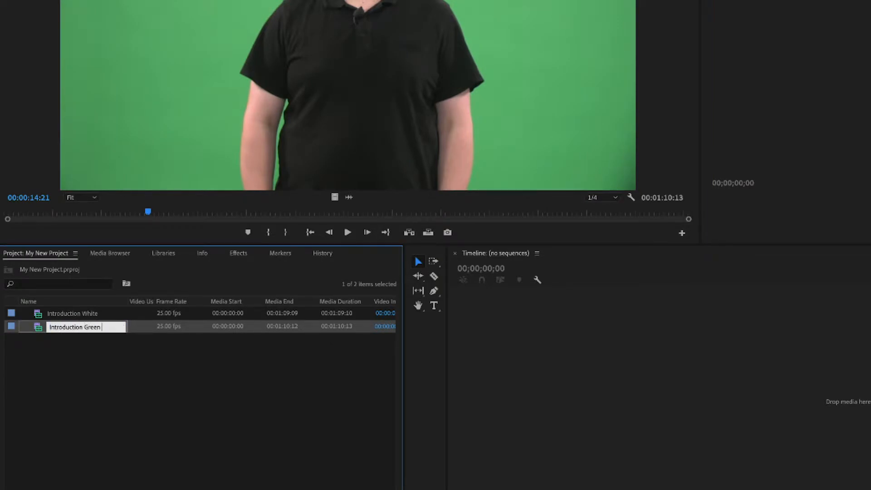
key("Return")
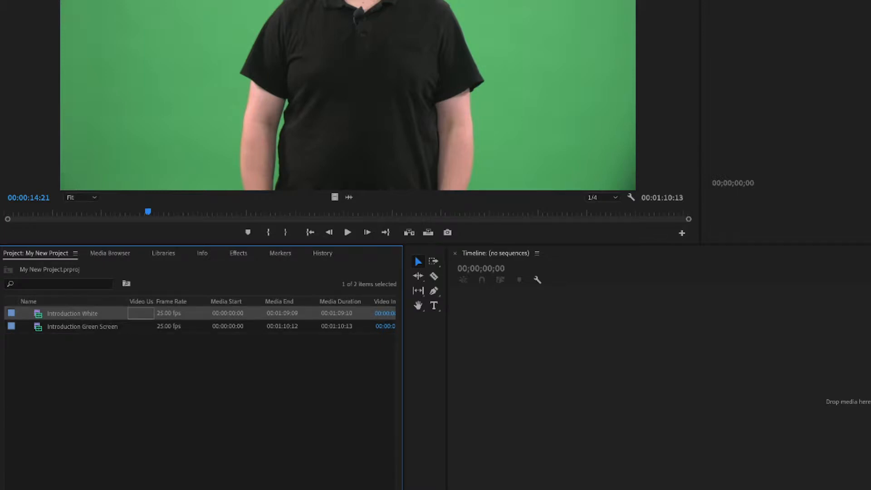
left_click(92, 349)
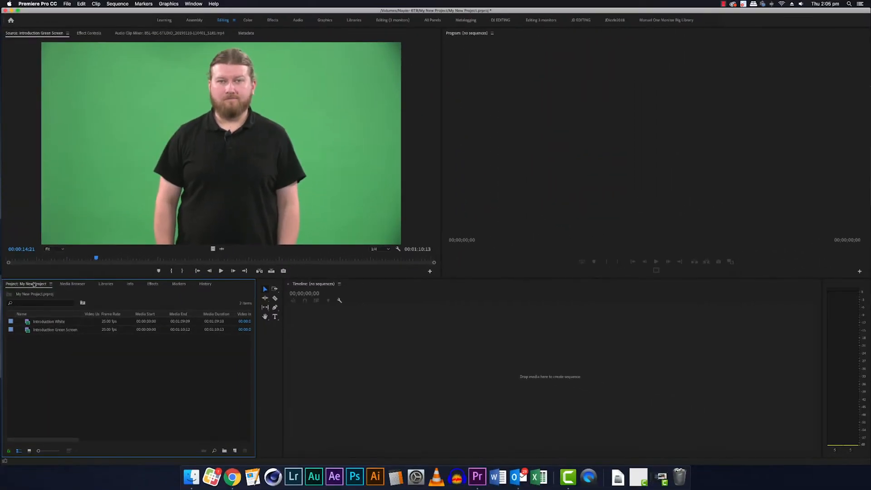
Open the Introduction White clip in the source monitor and create a new sequence from it.
left_click(40, 325)
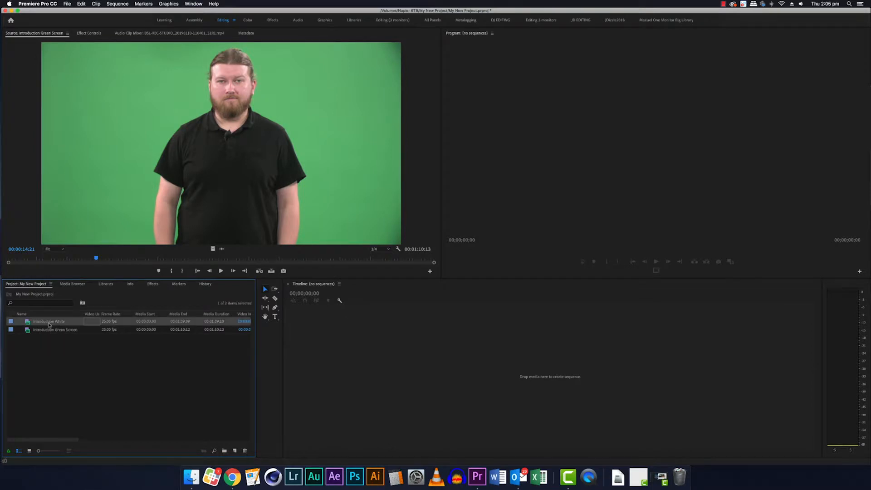
double_click(30, 324)
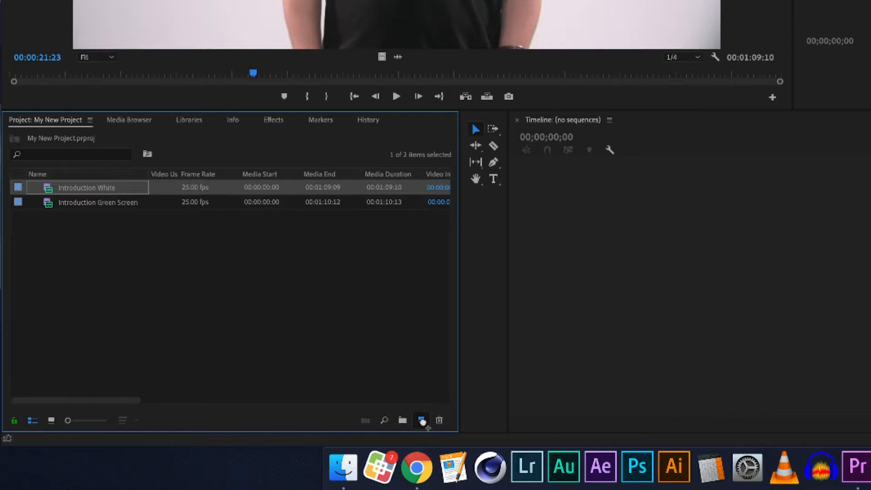
left_click_drag(423, 422, 423, 422)
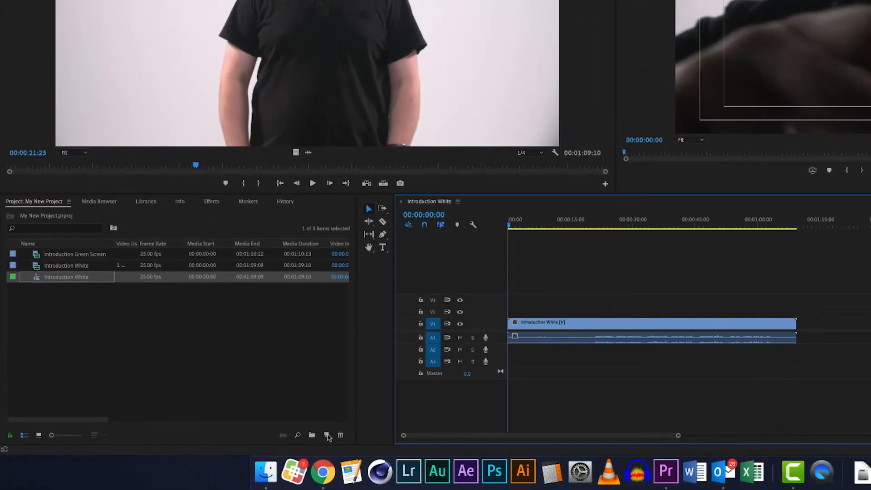
left_click(125, 345)
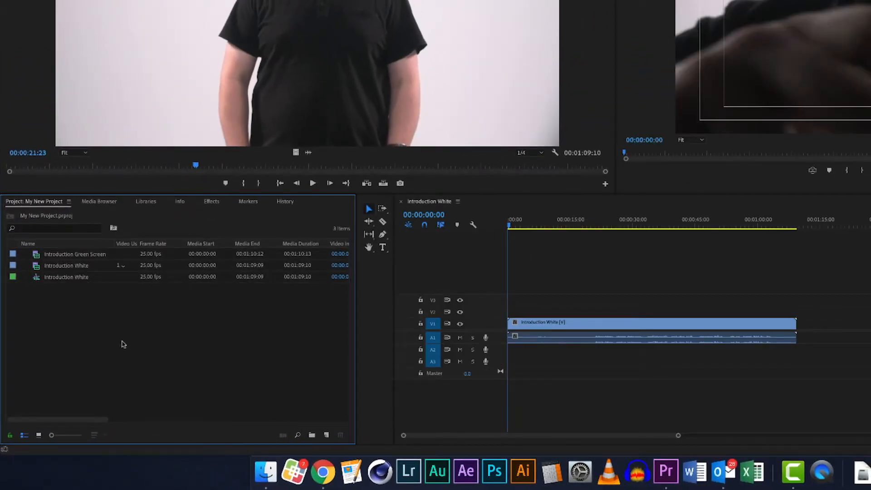
Rename the new Introduction White sequence to My new video.
left_click(80, 277)
left_click(67, 277)
left_click(68, 277)
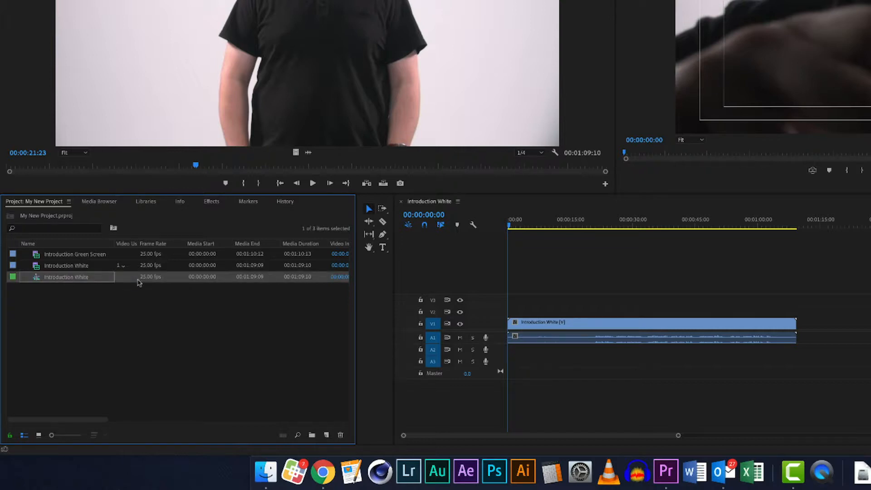
left_click(99, 296)
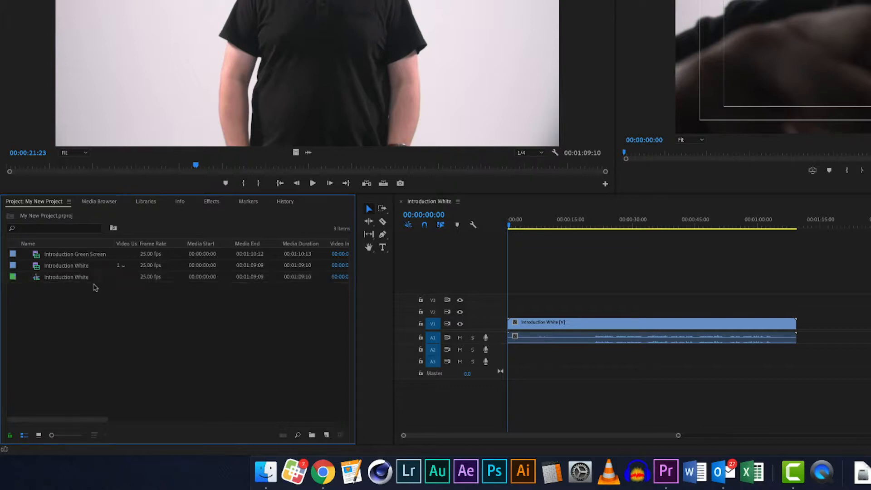
left_click(68, 278)
right_click(61, 279)
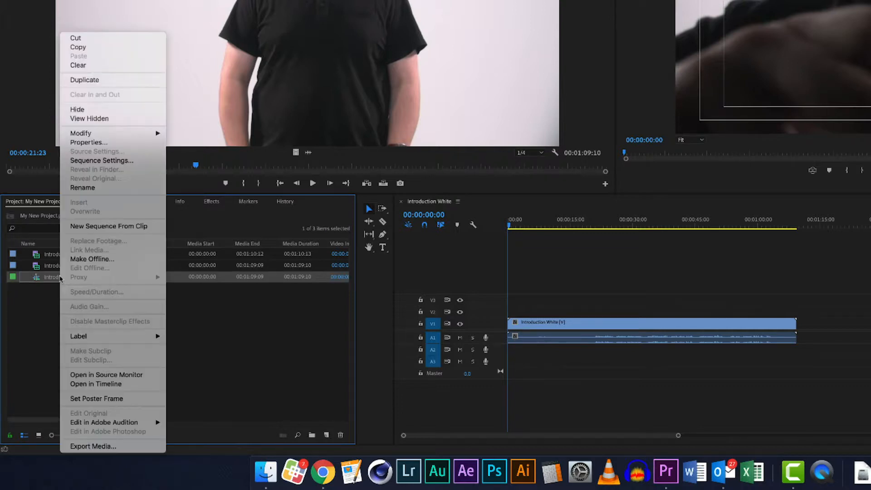
left_click(83, 187)
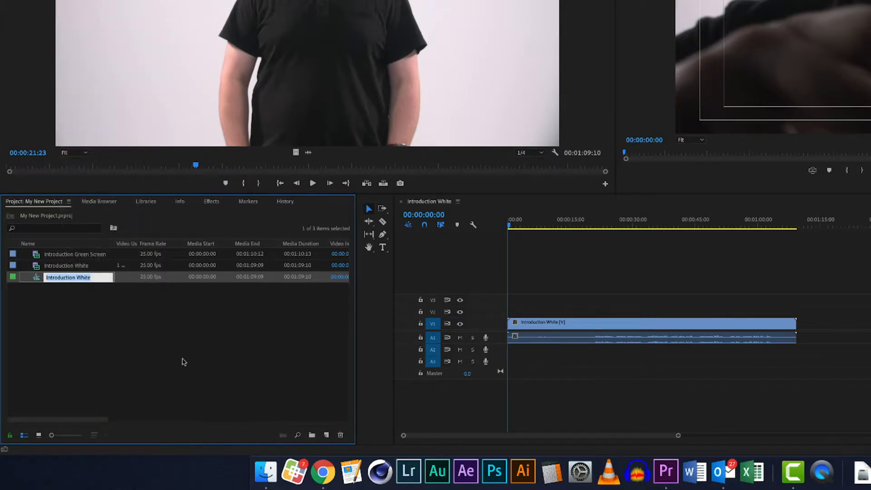
type("My new video")
key("Return")
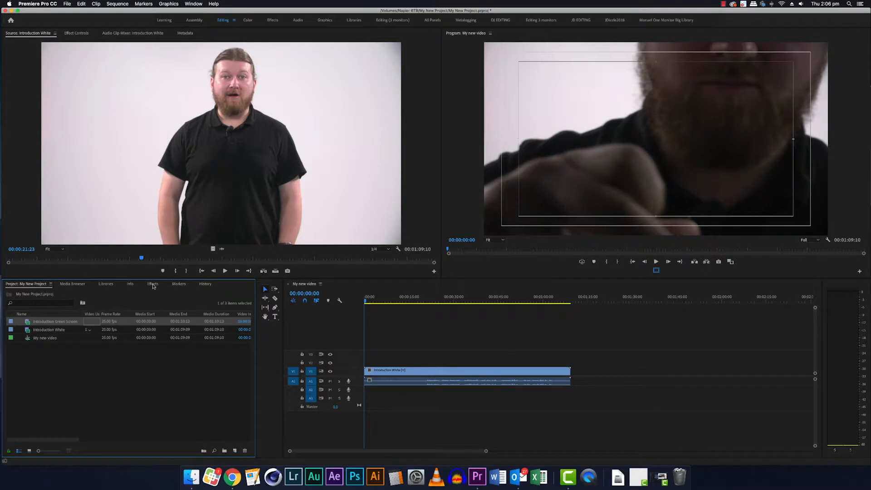
Move the sequence playhead to about 21 seconds, apply the Enhance Camera preset to the Introduction White clip, and show its Lumetri Color settings.
left_click_drag(449, 249, 574, 249)
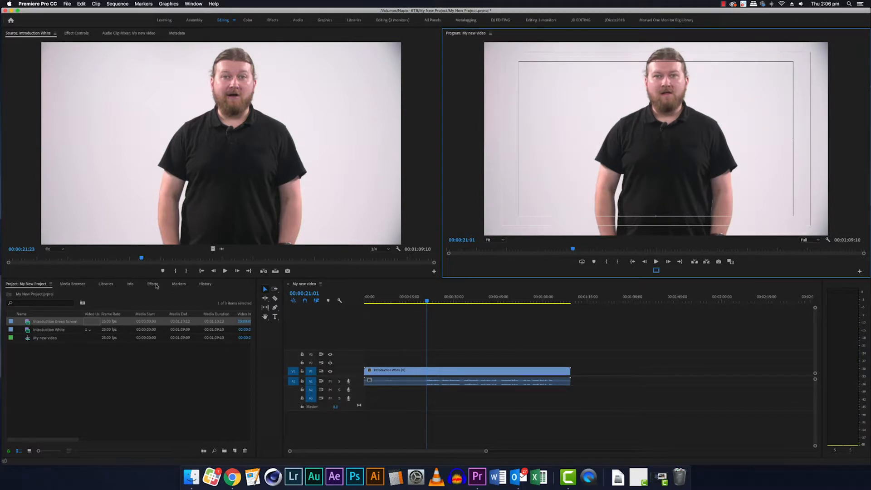
left_click(153, 285)
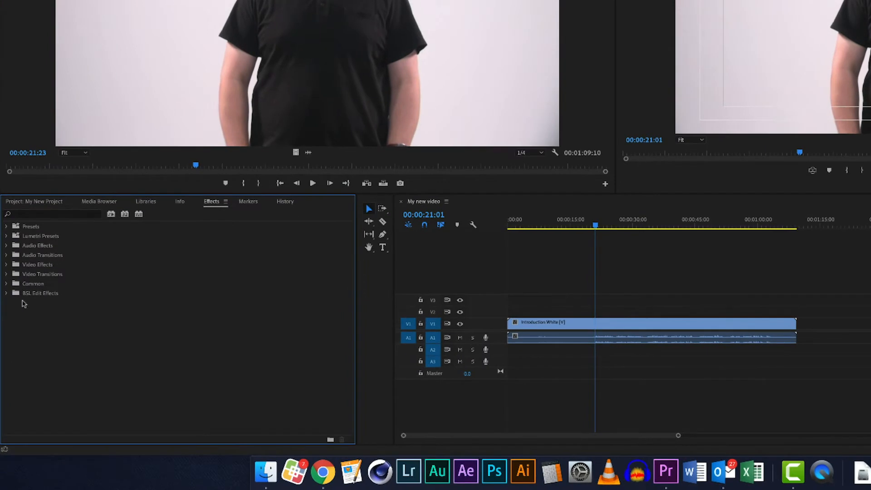
left_click(6, 293)
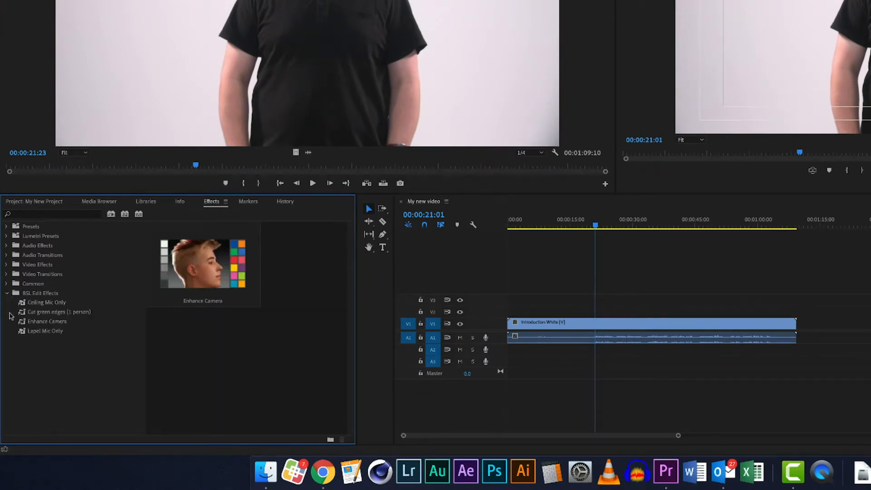
left_click(47, 322)
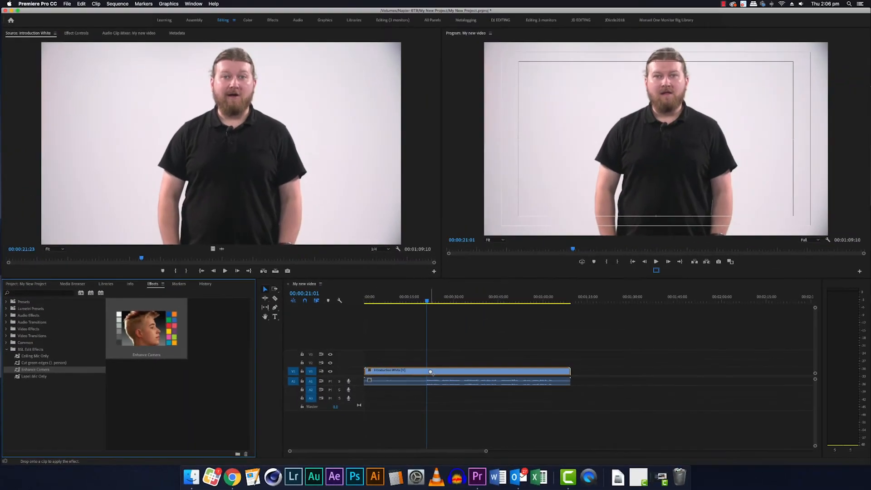
left_click_drag(431, 371, 431, 371)
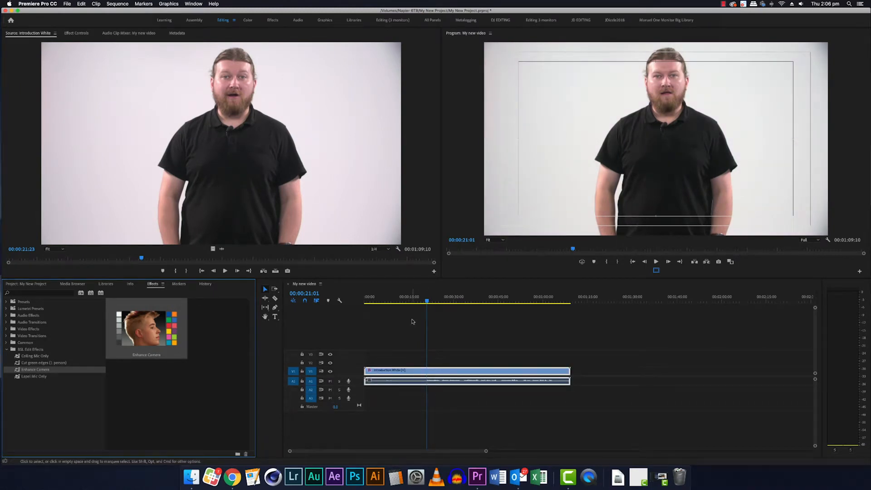
left_click(76, 33)
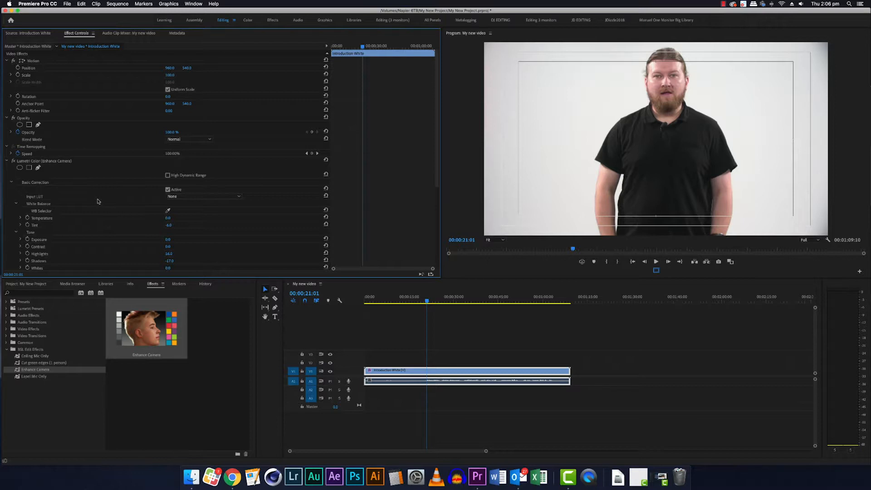
left_click(93, 161)
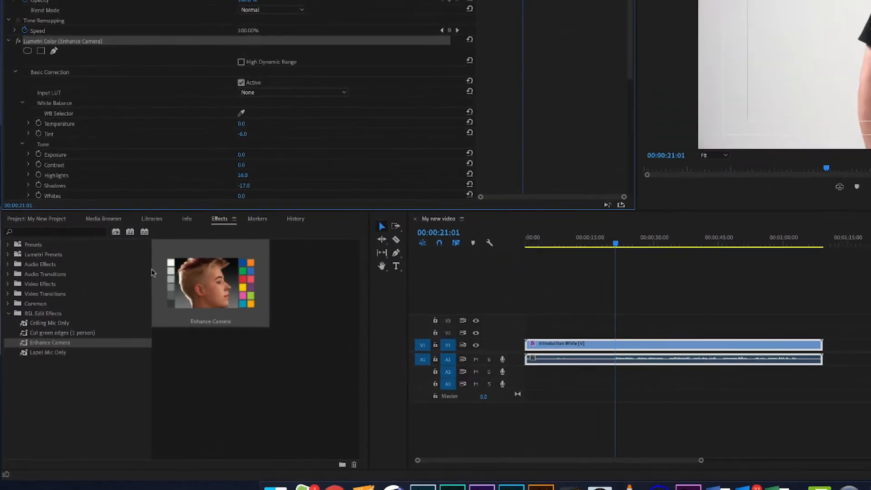
Apply the Lapel Mic Only preset from BSL Edit Effects to the timeline clip and show its audio effect settings.
left_click_drag(41, 345, 664, 336)
scroll(95, 47, "down", 10)
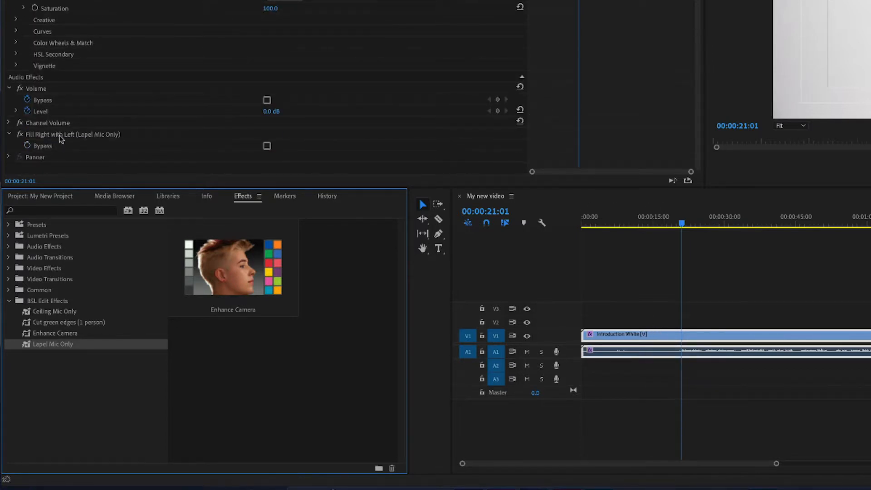
left_click(59, 135)
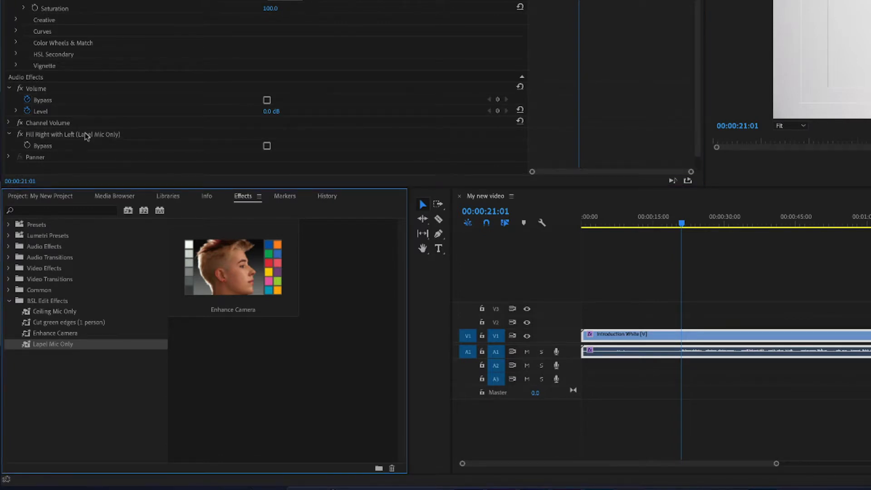
Try replacing the clip's Fill Right with Left (Lapel Mic Only) effect with the Ceiling Mic Only preset.
left_click(86, 136)
key("Delete")
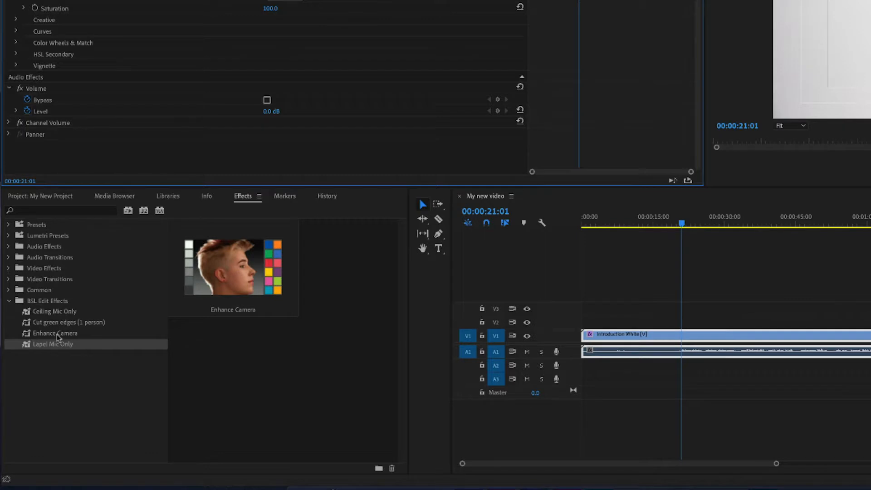
left_click(50, 313)
left_click_drag(49, 315, 665, 340)
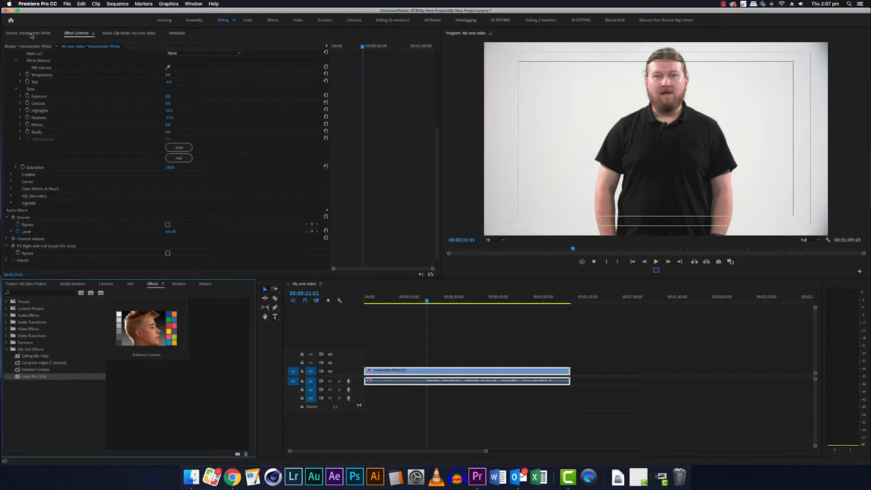
Reselect the Introduction White clip in the timeline, try a Lumetri Color contrast of 36, and undo that change.
left_click(34, 34)
left_click(75, 34)
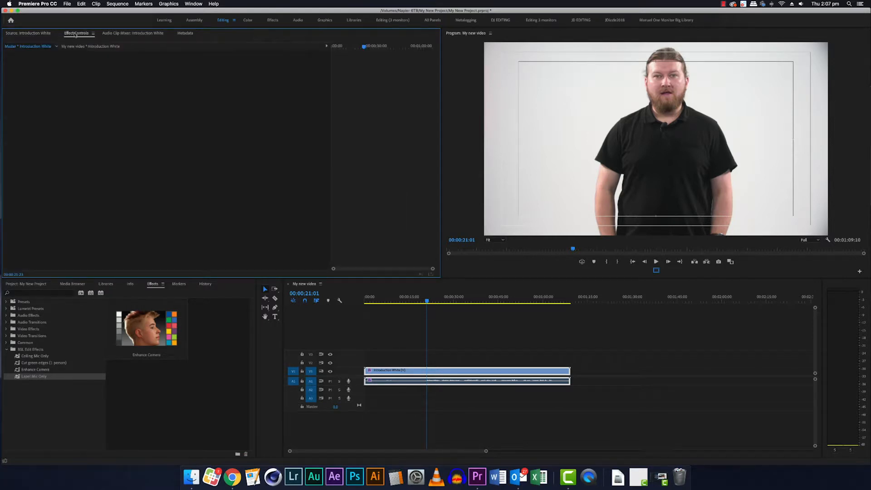
left_click(396, 392)
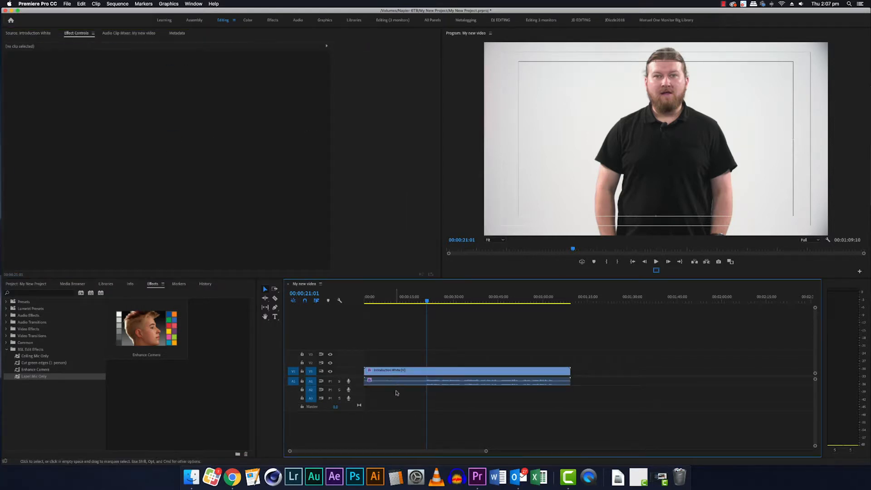
left_click(397, 372)
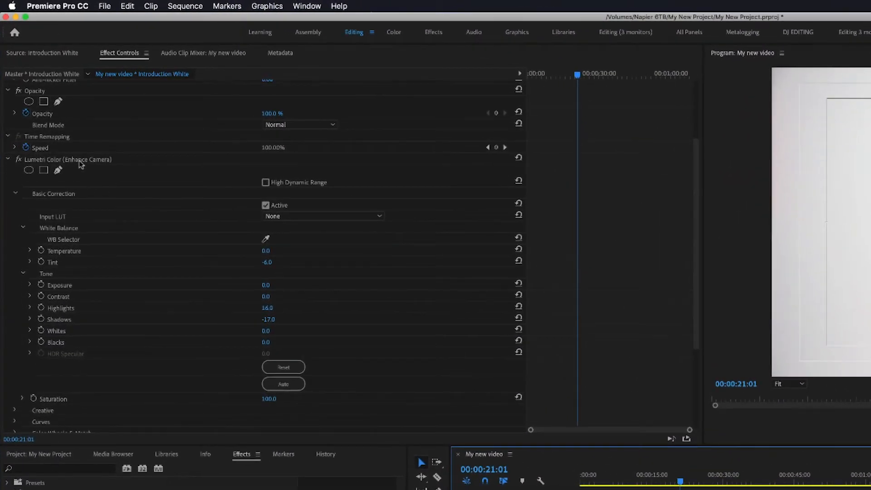
left_click(78, 158)
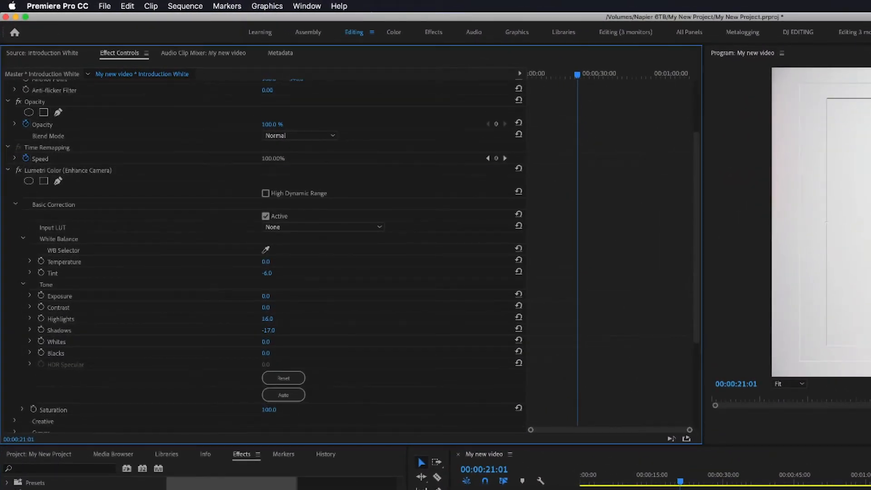
mouse_move(266, 308)
left_mouse_down()
mouse_move(291, 307)
mouse_move(282, 308)
left_mouse_up()
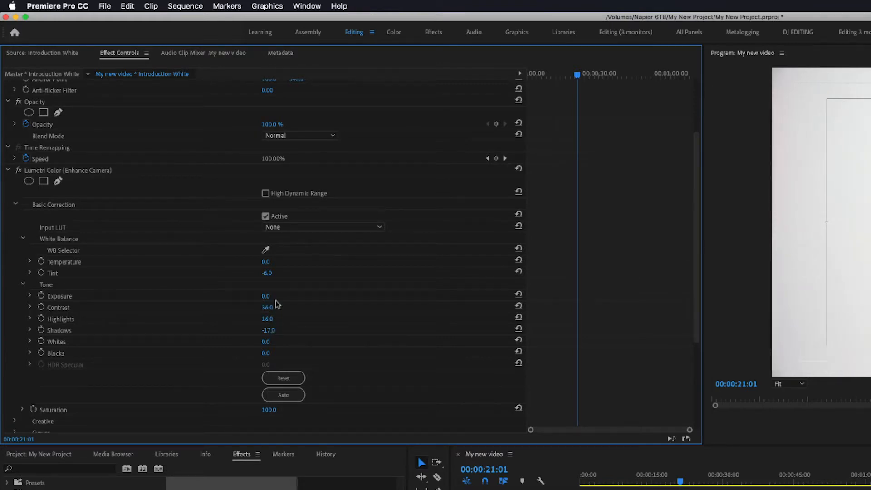
key("super+z")
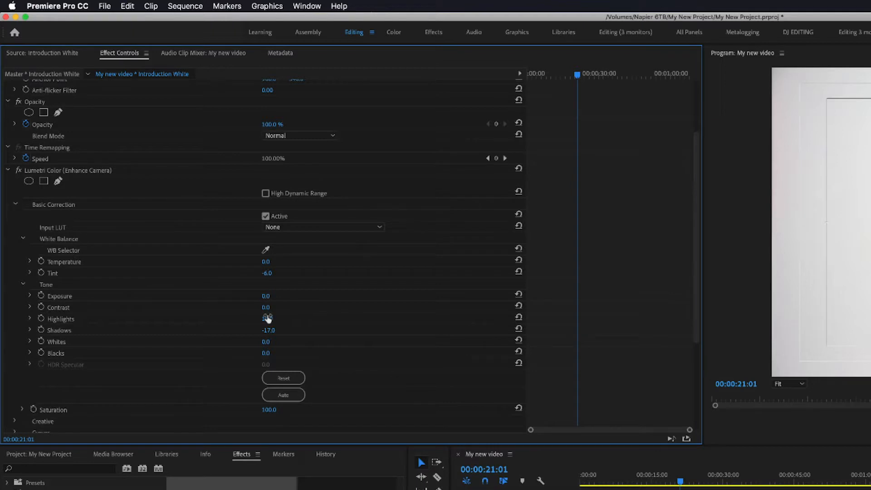
Try Lumetri Color values of Temperature 91, Tint -114, Exposure 2.1 and Contrast -19 on the Introduction White clip.
left_click_drag(266, 261, 238, 277)
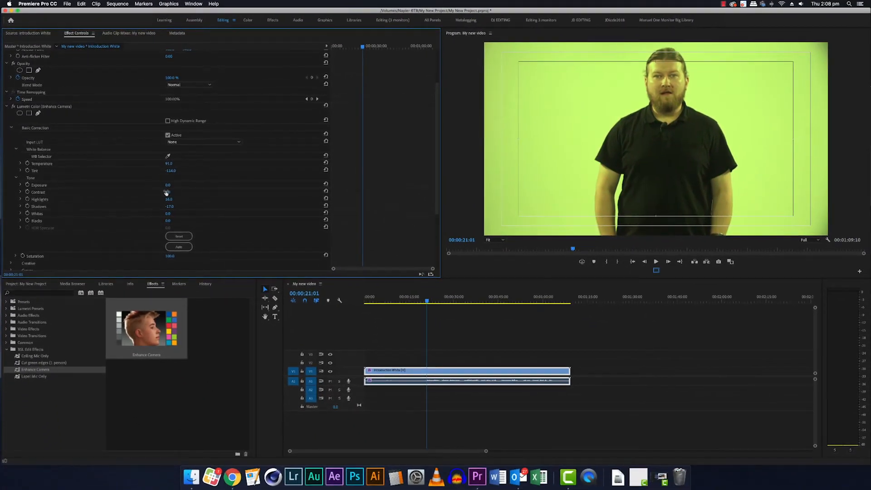
left_click_drag(167, 186, 173, 188)
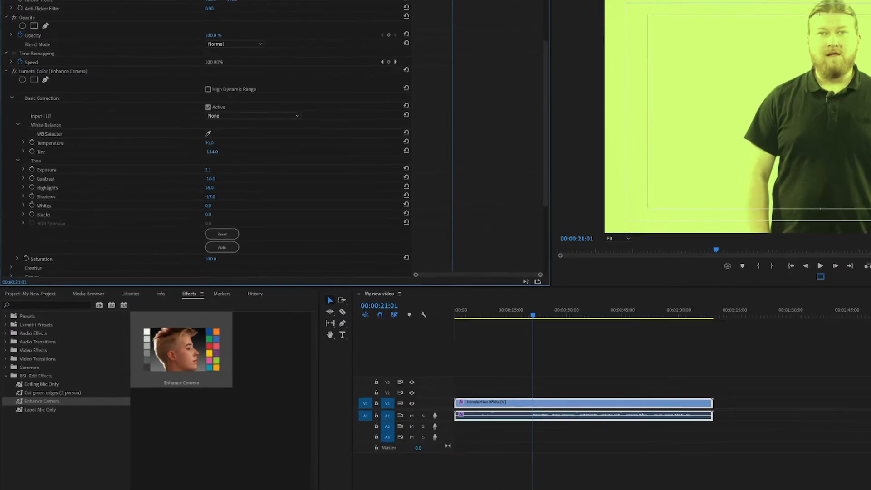
Clear the altered Lumetri Color effect and reapply the Enhance Camera preset to the Introduction White clip.
left_click(67, 53)
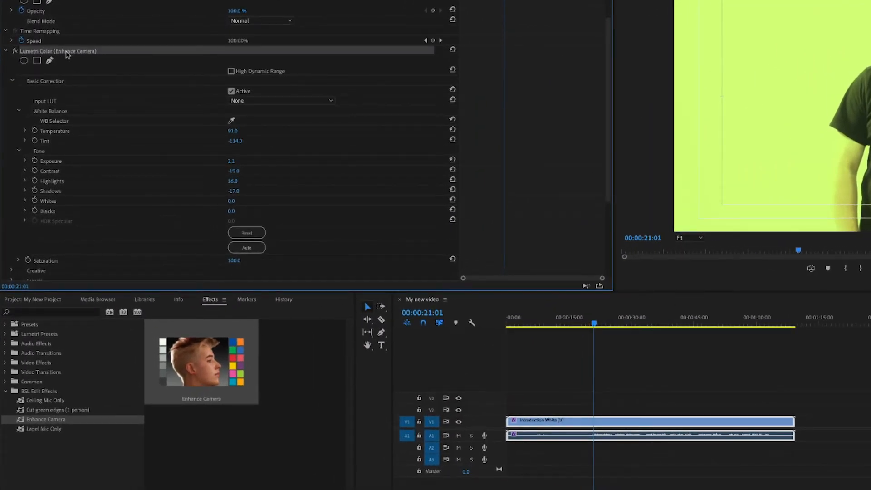
right_click(66, 53)
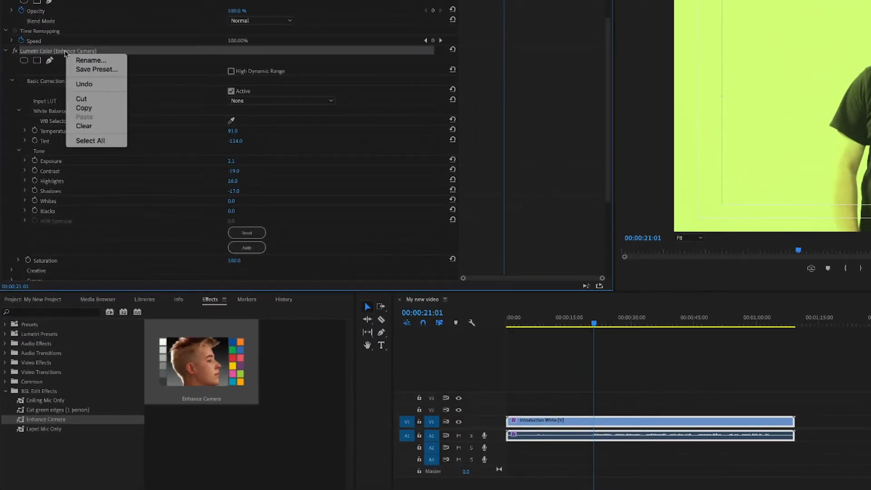
left_click(84, 127)
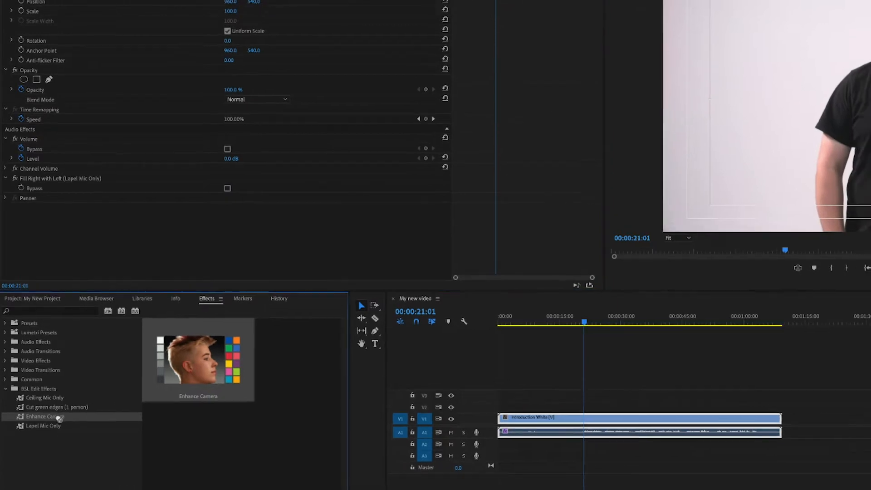
left_click_drag(58, 417, 593, 420)
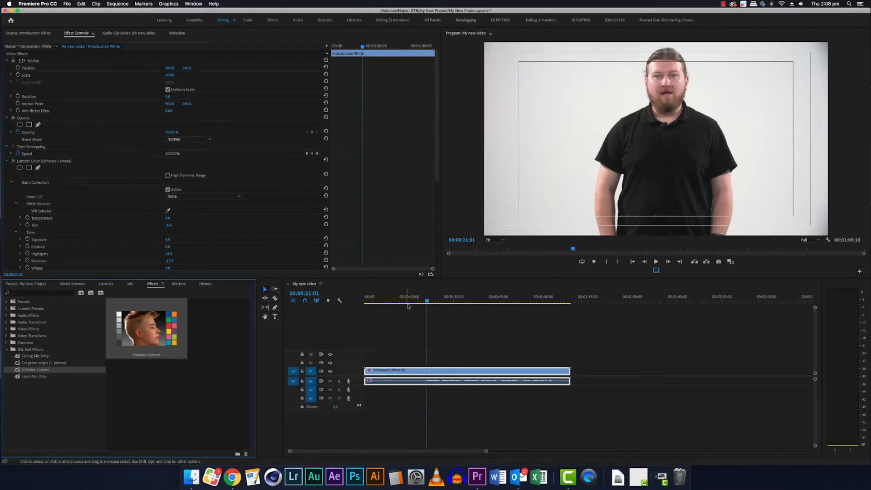
Play and scrub the sequence to locate where the speech begins, and park the playhead at 00:00:20:08.
left_click(410, 300)
left_click_drag(405, 299, 384, 301)
key("space")
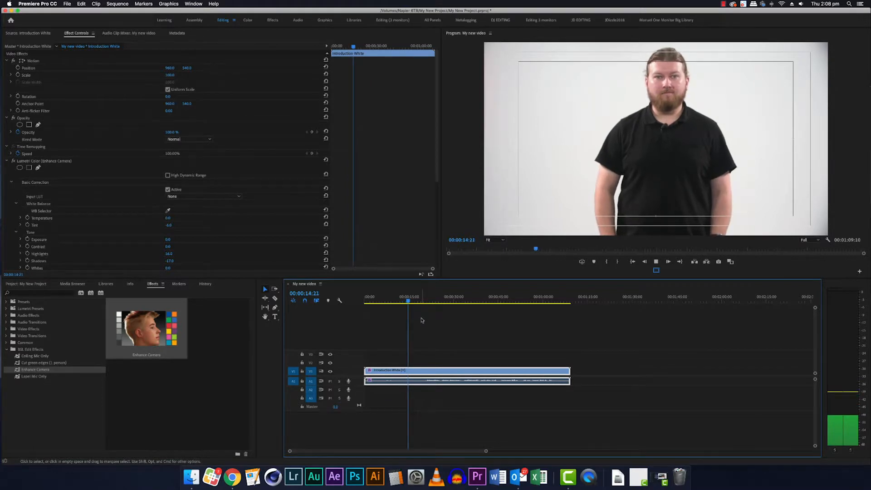
key("space")
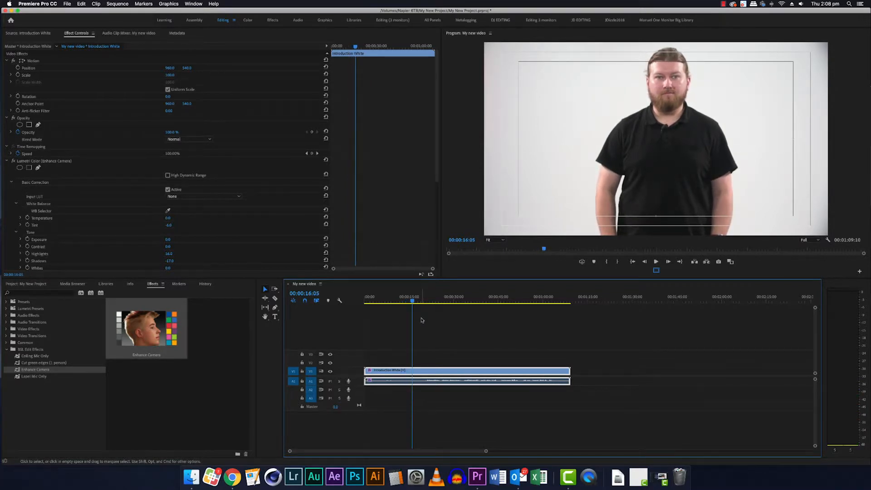
left_click_drag(412, 301, 423, 303)
key("space")
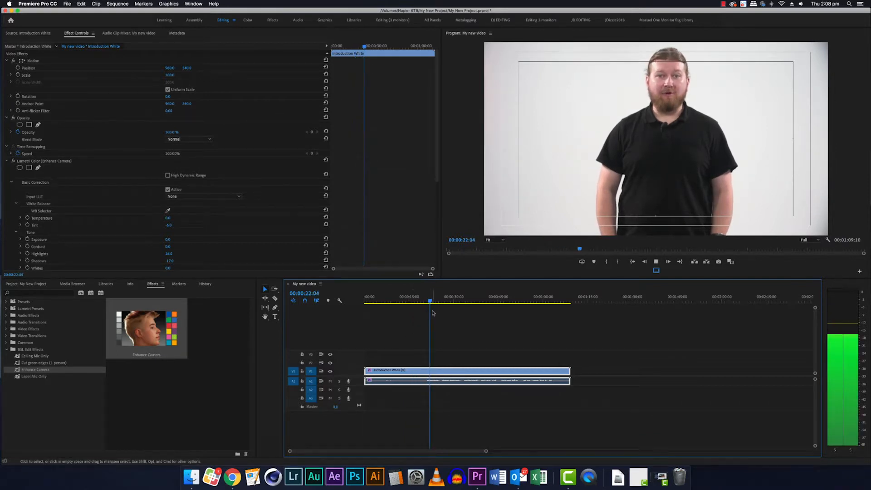
left_click(432, 303)
left_click_drag(433, 303, 424, 302)
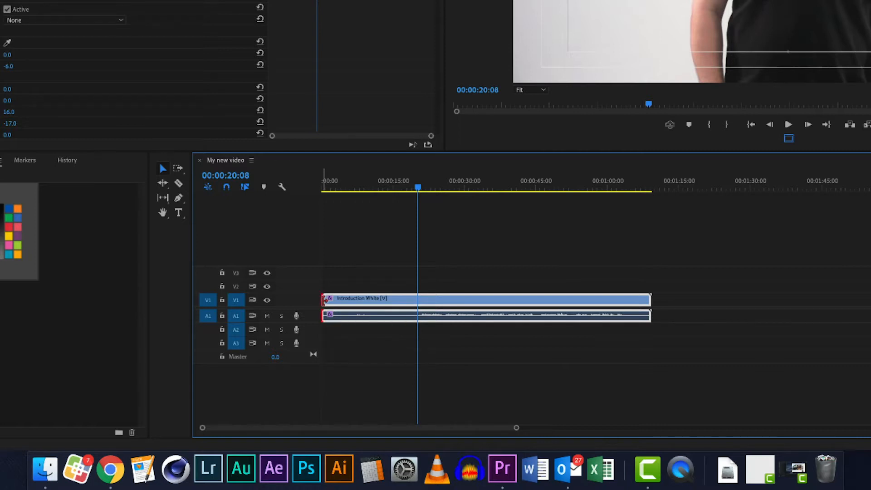
Try trimming the start of the Introduction White clip to the playhead, and undo the trim.
left_click_drag(324, 300, 421, 302)
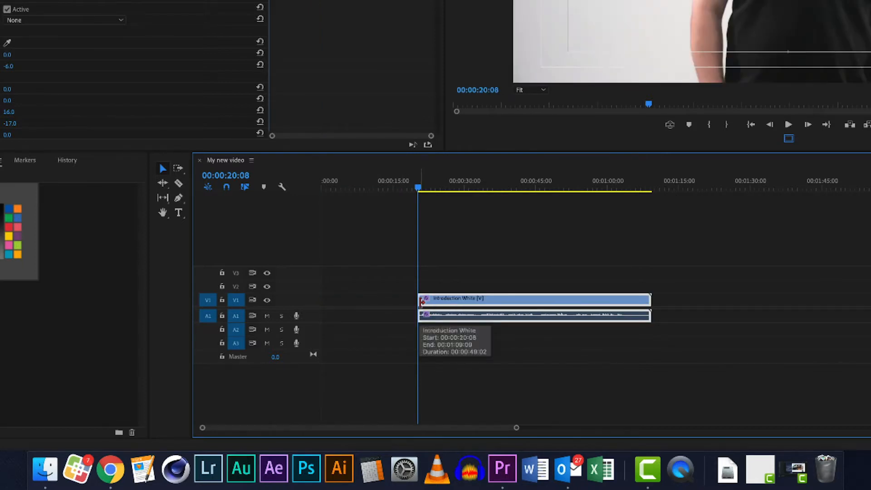
key("super+z")
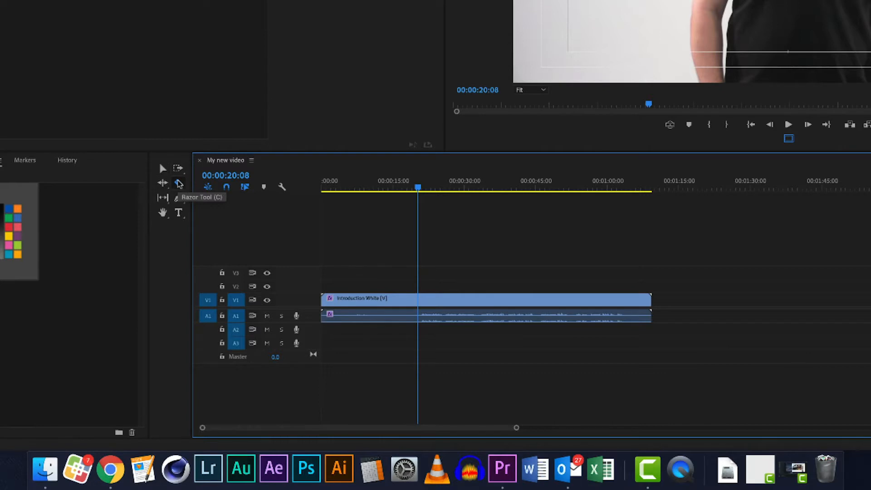
Split the Introduction White clip at the playhead with the Razor tool and delete the part before the cut.
left_click(179, 183)
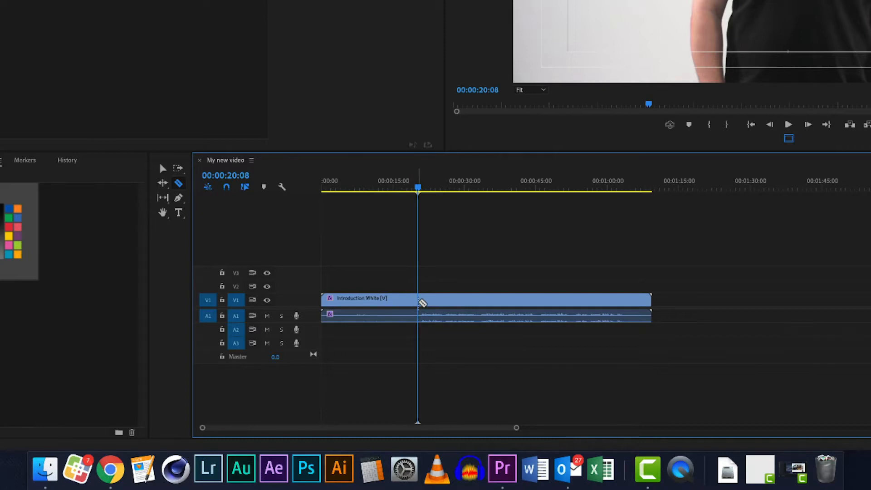
left_click(419, 301)
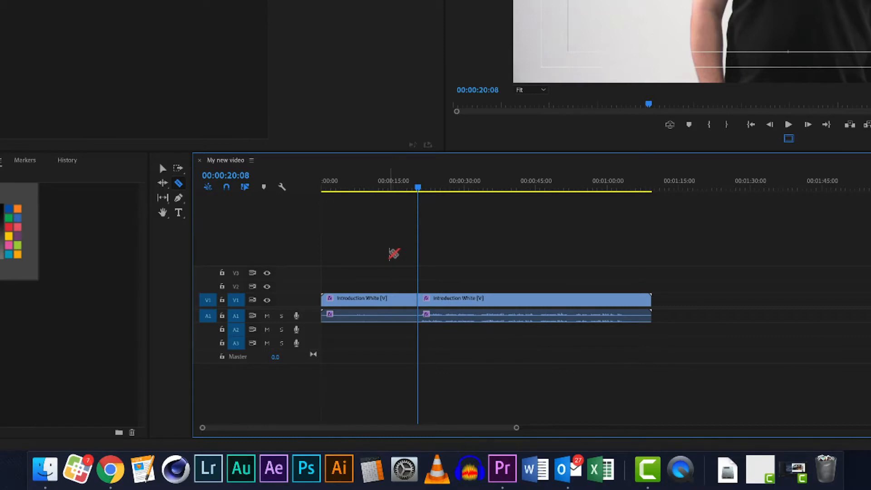
key("v")
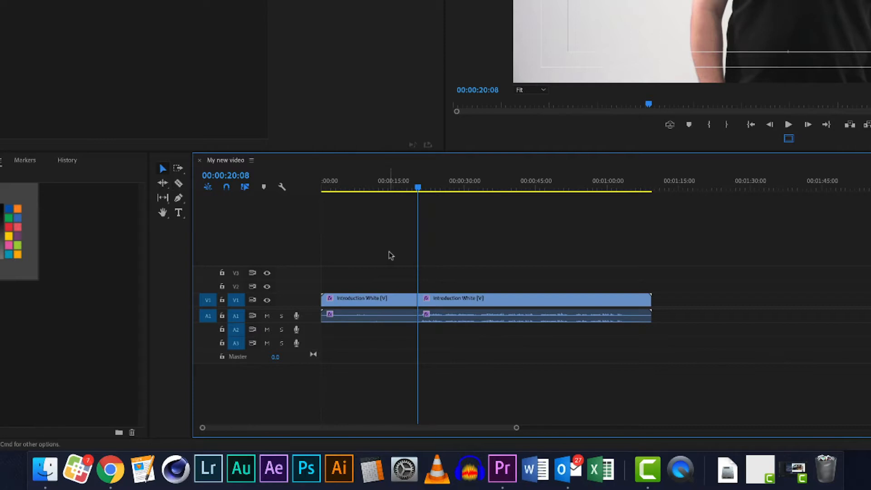
left_click(390, 303)
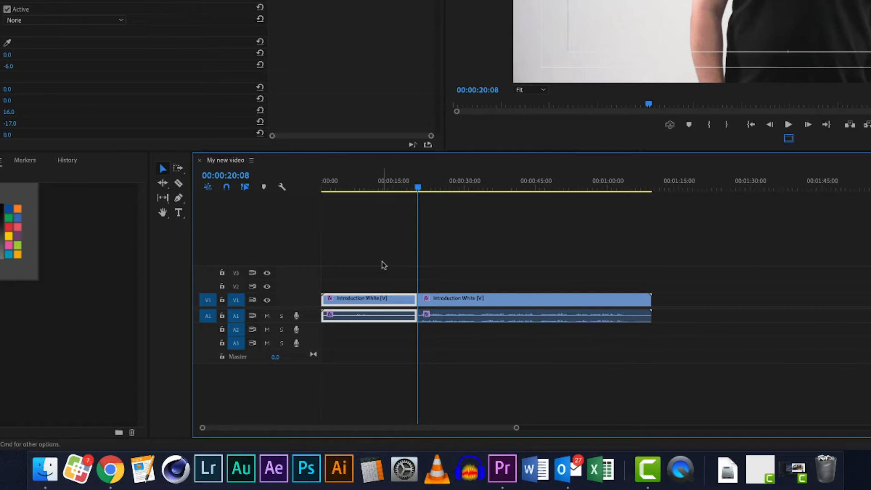
key("Delete")
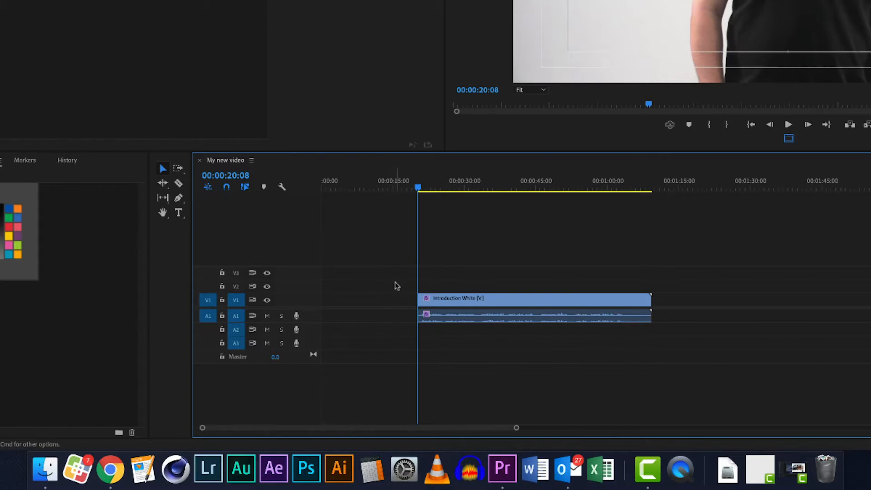
Try closing the gap by moving the remaining clip to the sequence start, undo that, and ripple delete the empty space.
left_click_drag(397, 279, 512, 338)
left_click_drag(461, 298, 362, 304)
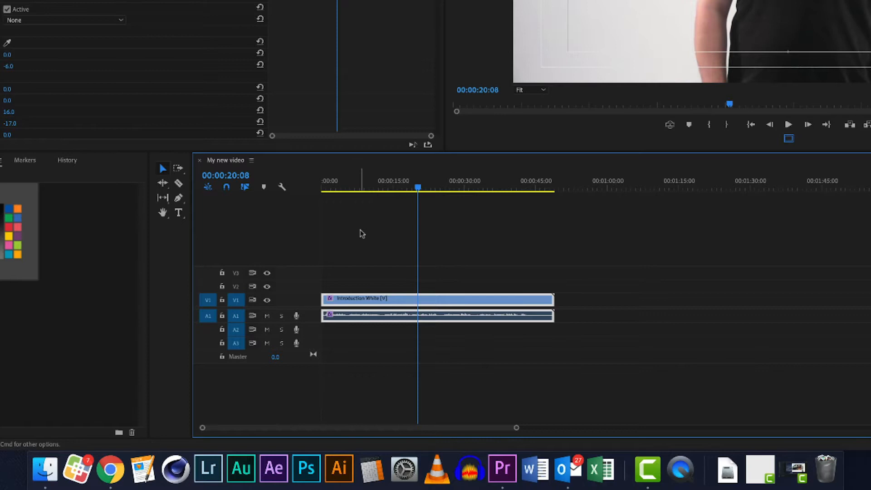
key("super+z")
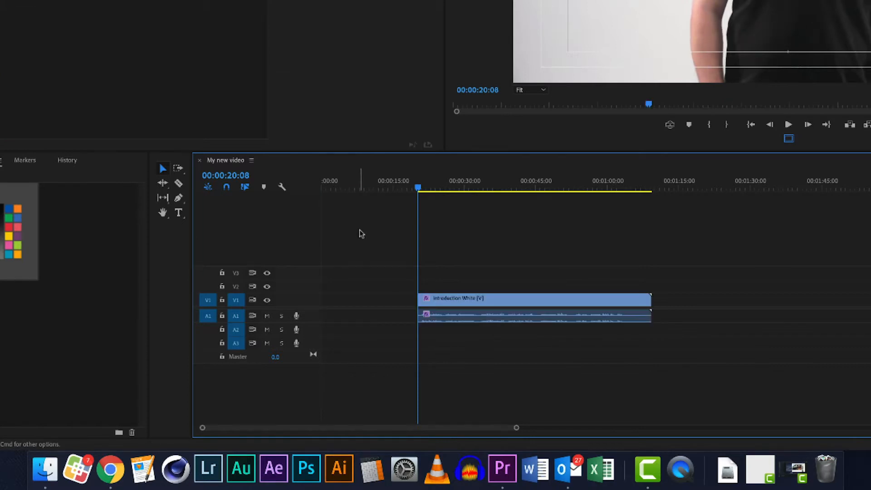
right_click(369, 304)
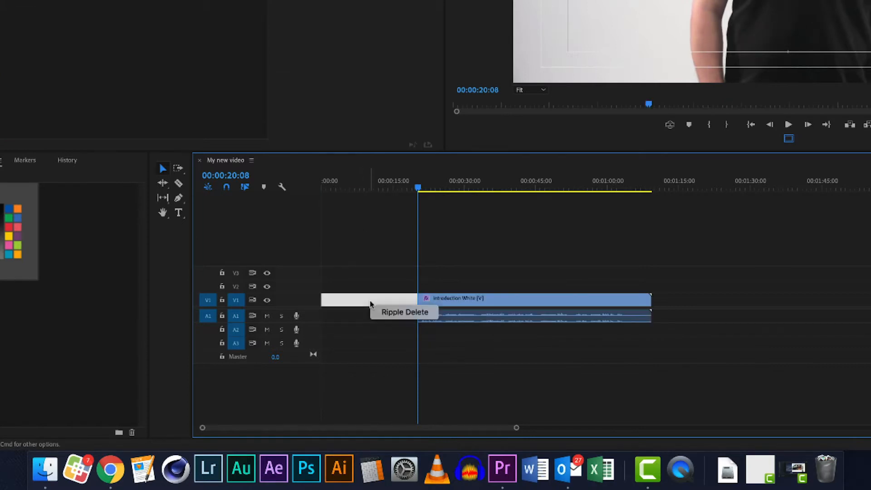
left_click(395, 313)
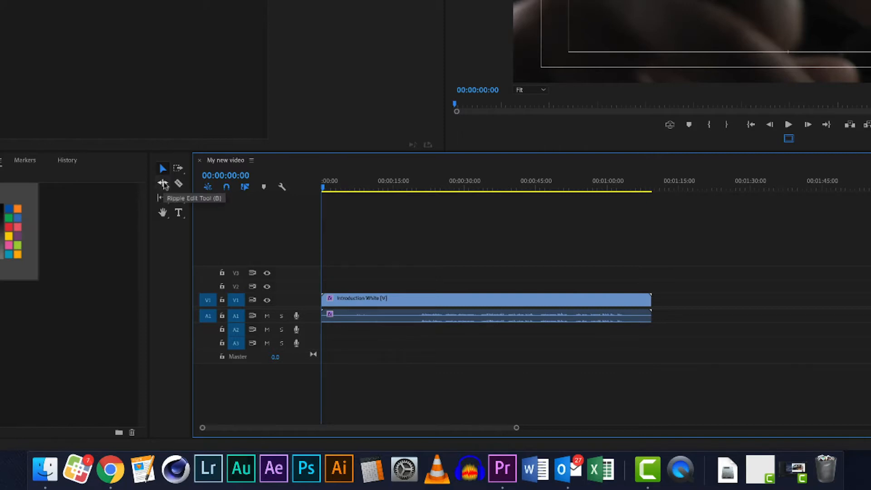
Trim the silent opening off the Introduction White clip with the Ripple Edit tool.
left_click(164, 183)
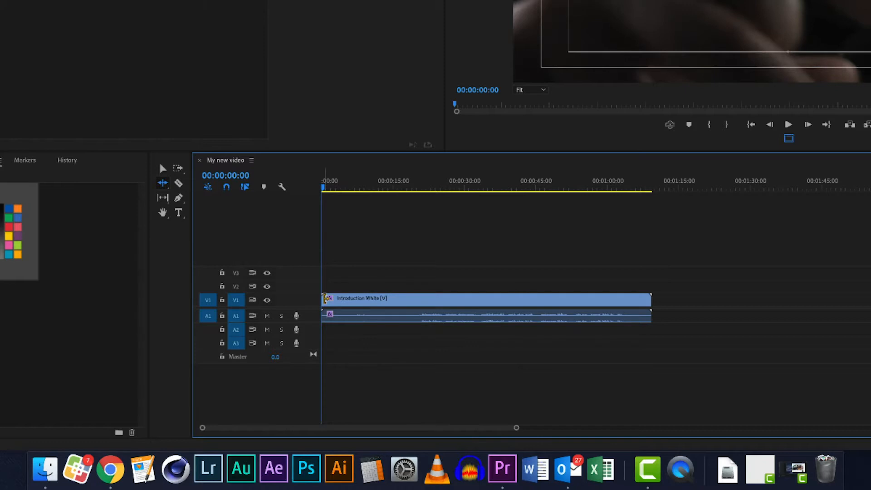
left_click_drag(325, 298, 415, 296)
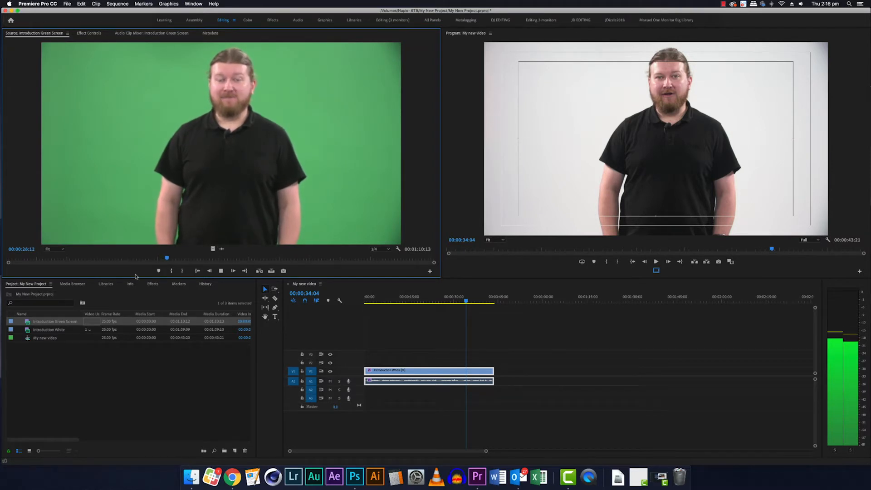
Set the Introduction Green Screen source preview to Full playback resolution, play it briefly, and select the clip in the project.
key("space")
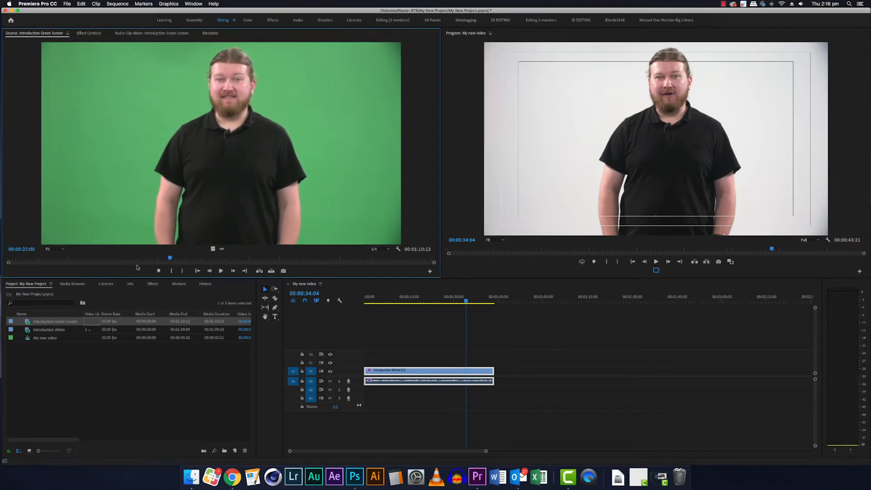
left_click(380, 250)
left_click(377, 241)
key("space")
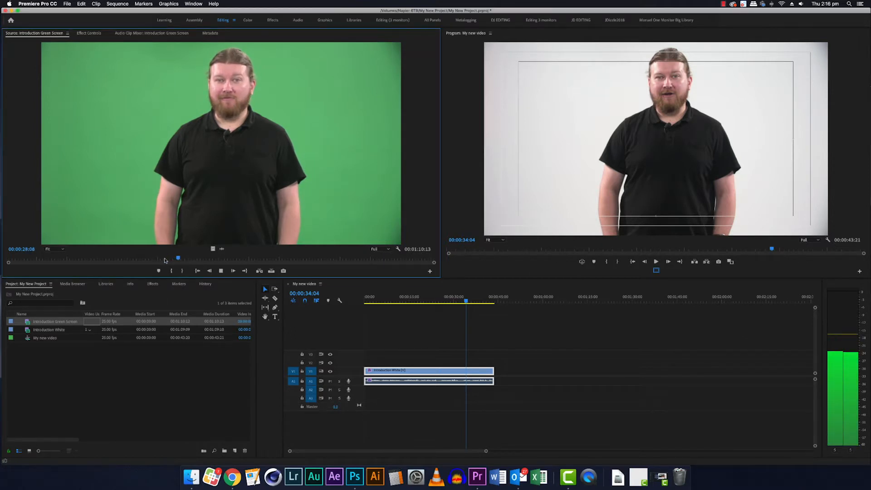
key("space")
left_click(48, 323)
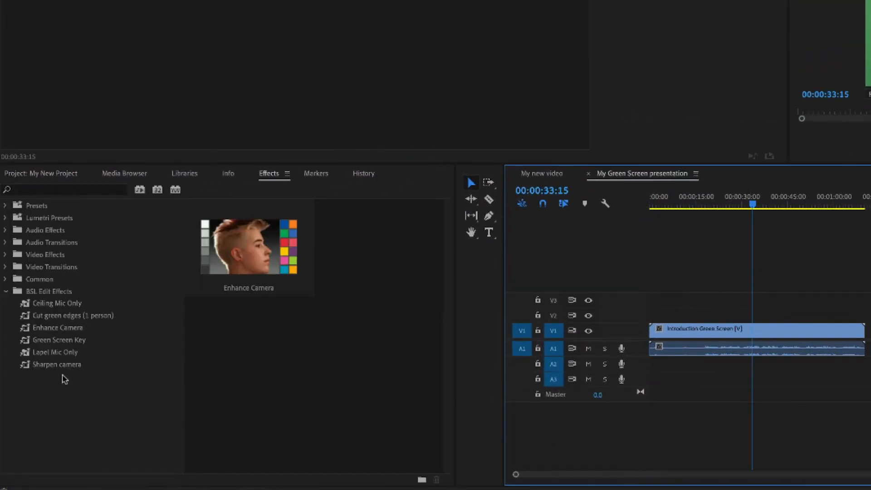
Apply the Enhance Camera, Cut green edges (1 person) and Green Screen Key presets to the Introduction Green Screen clip.
left_click(60, 329)
left_click_drag(61, 328, 745, 334)
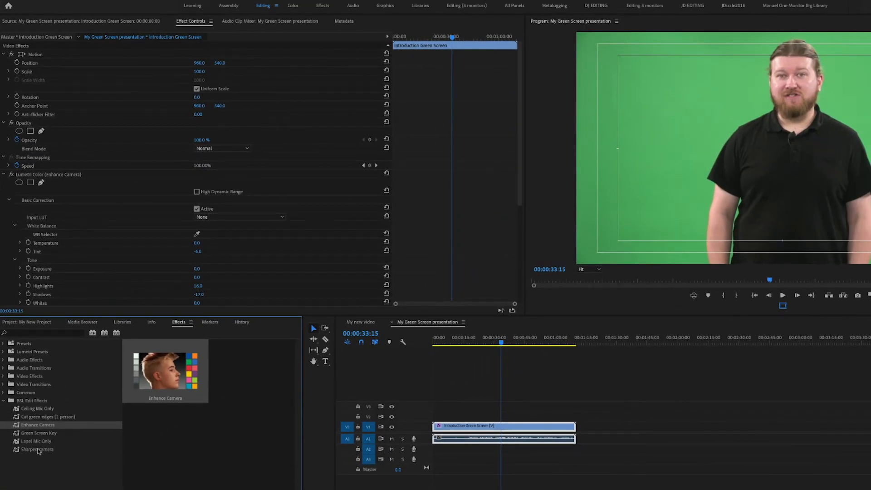
left_click(39, 451)
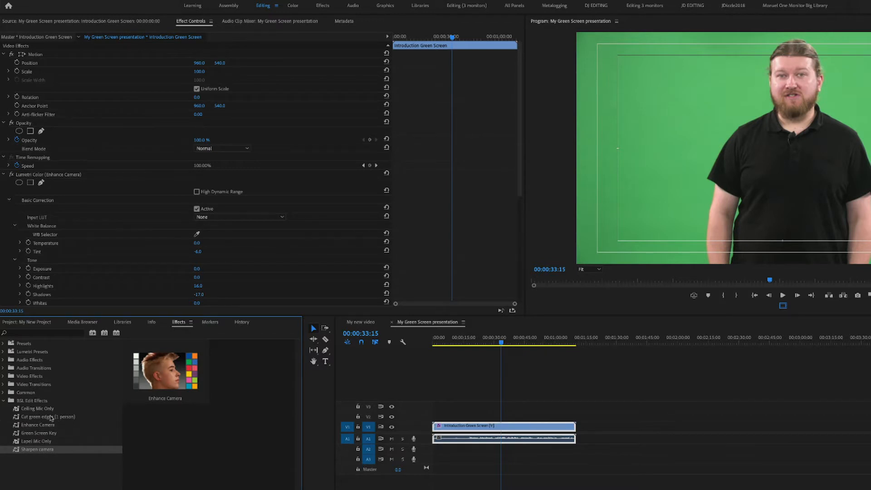
left_click_drag(46, 417, 513, 426)
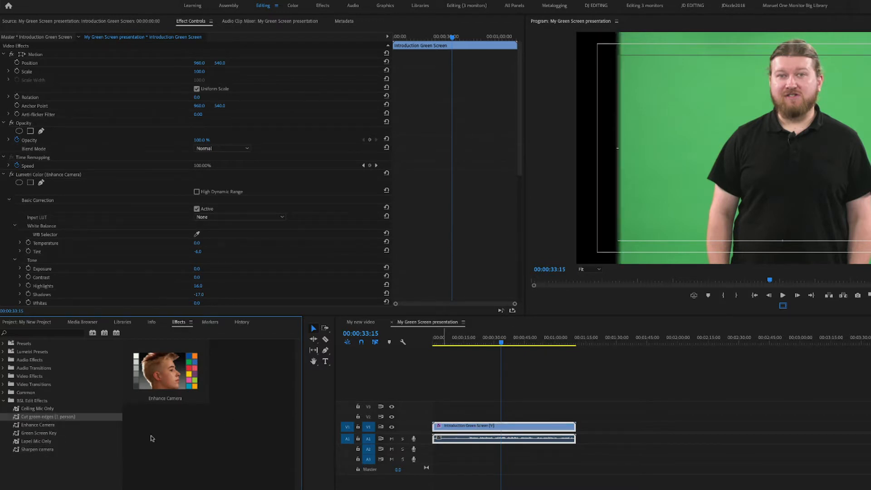
left_click_drag(42, 436, 520, 430)
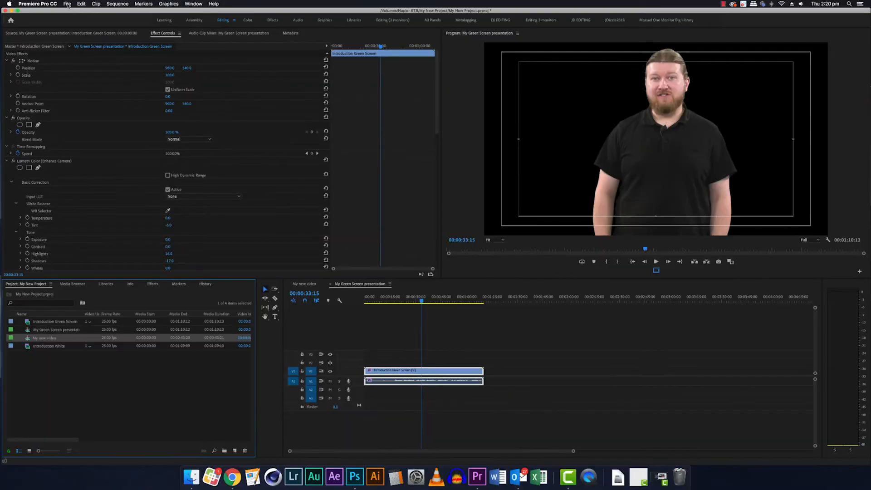
Import background.png into the project and open it in the source preview.
left_click(67, 4)
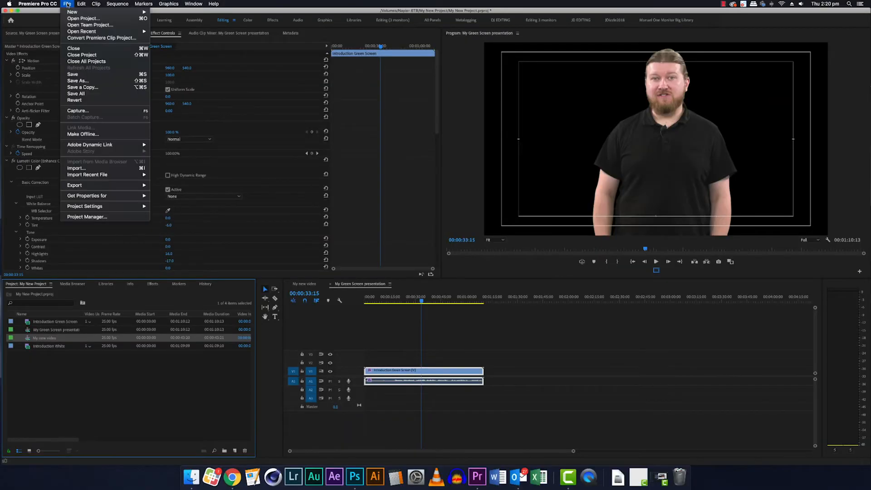
left_click(83, 168)
double_click(297, 109)
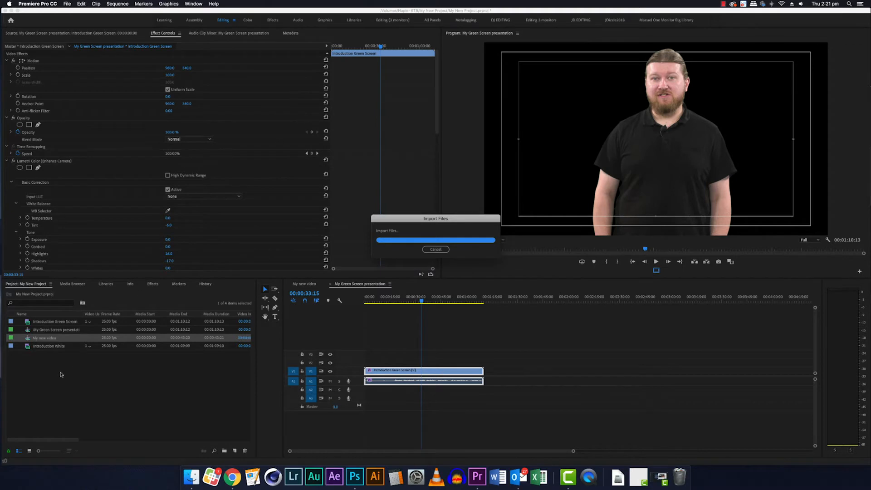
double_click(29, 323)
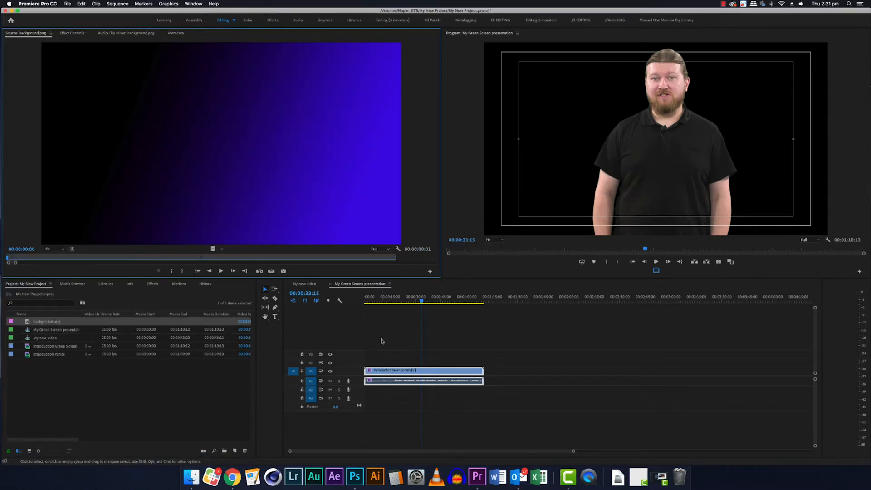
Move the video part of the Introduction Green Screen clip from track V1 up to V2.
left_click(383, 341)
left_click(411, 372)
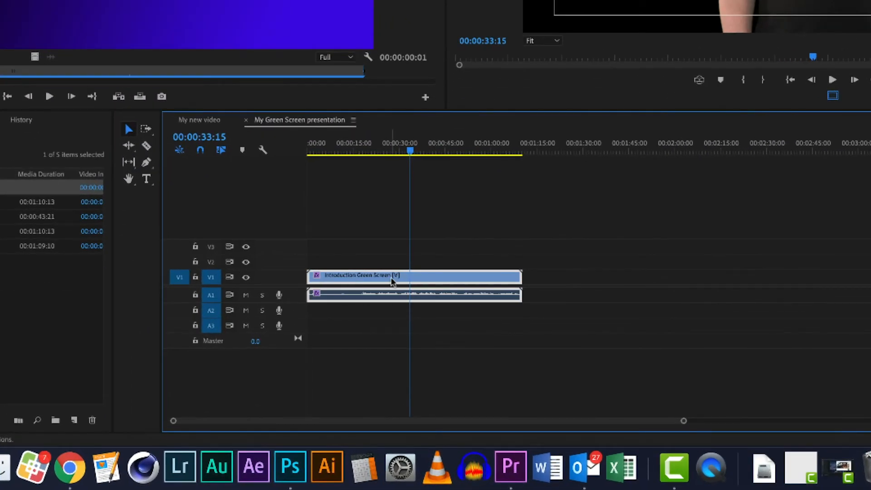
left_click_drag(393, 280, 395, 269)
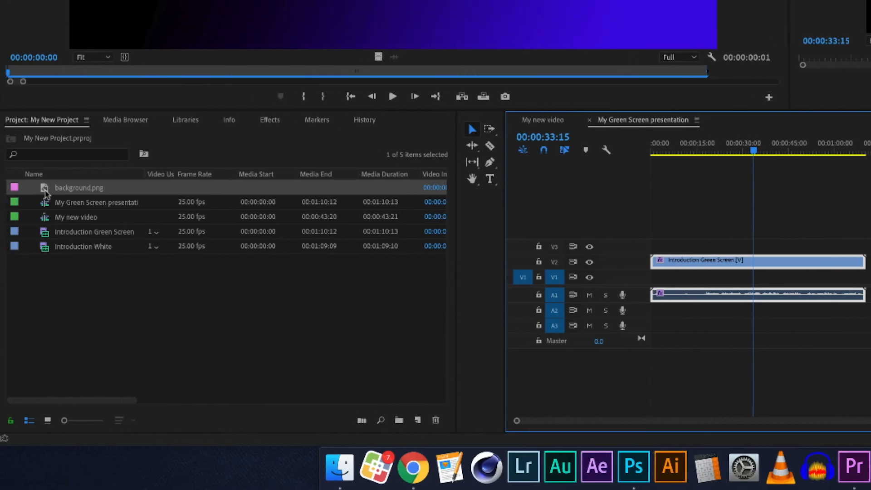
Place background.png at the start of track V1 beneath the green screen clip and extend it to the clip's full length.
left_click_drag(39, 191, 643, 280)
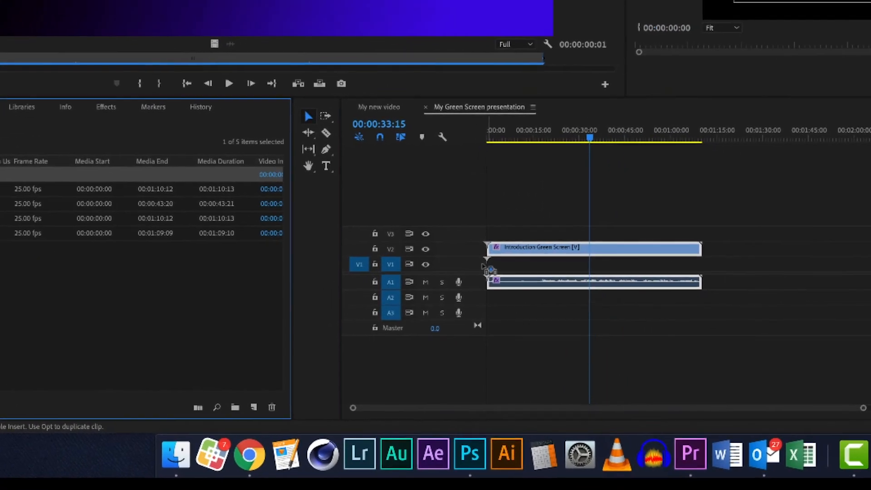
left_click_drag(484, 267, 488, 264)
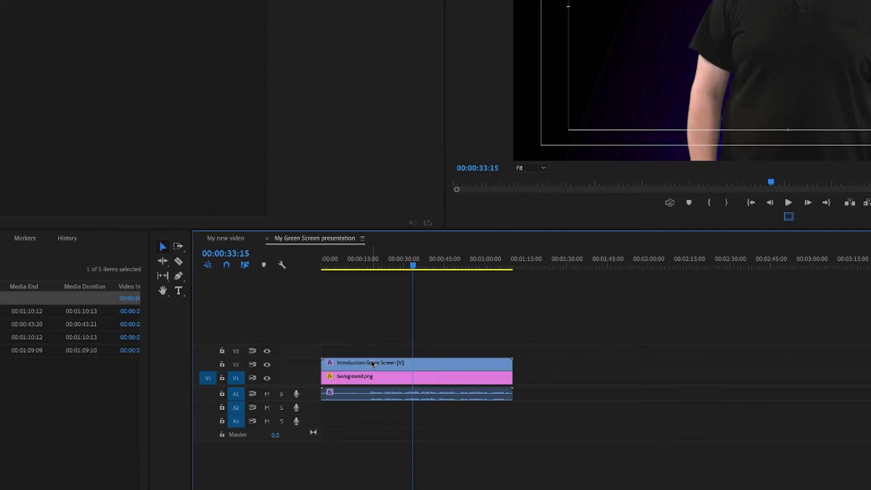
Set the Introduction Green Screen clip's horizontal position to 1344 and scale the clip down slightly.
left_click(394, 363)
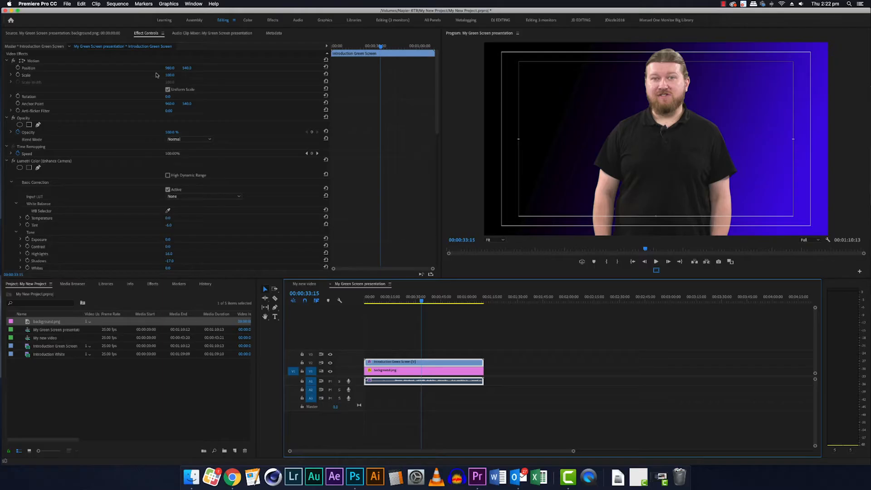
left_click_drag(372, 90, 392, 91)
left_click_drag(177, 68, 300, 68)
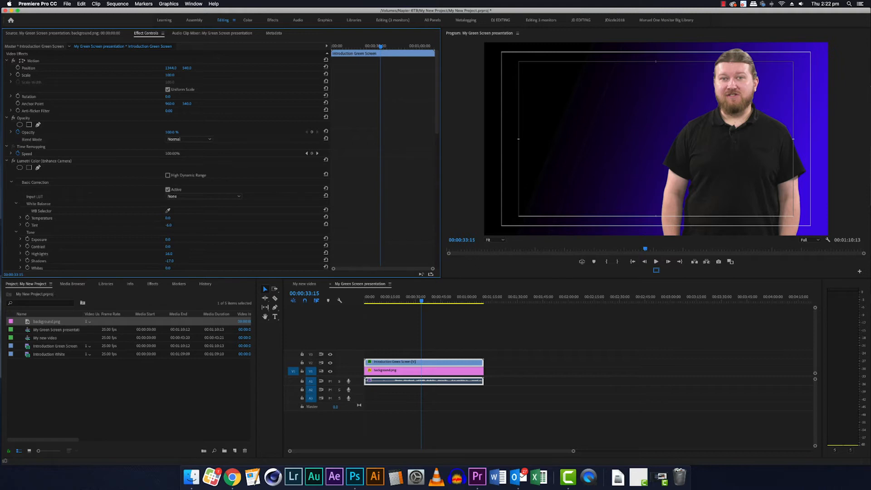
left_click_drag(170, 75, 218, 68)
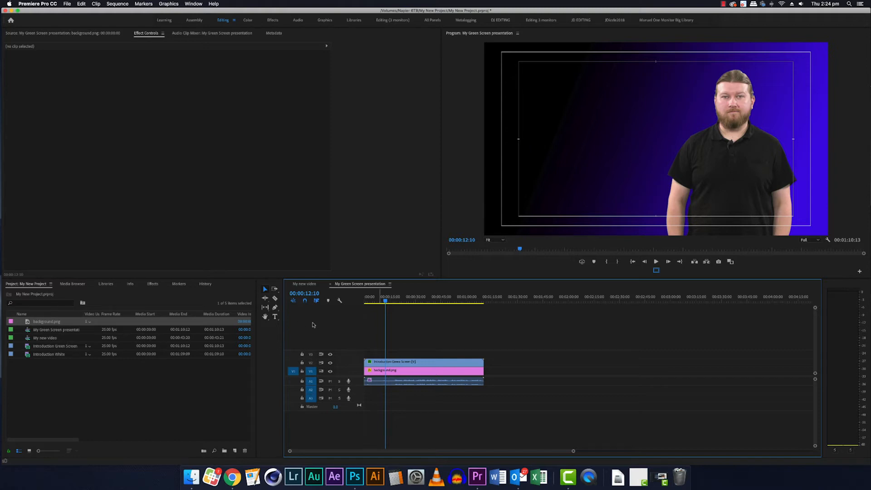
Add a text box over the empty area beside the presenter reading "How to use the / Barr Smith Library / Recording Studio" on three lines.
left_click(276, 317)
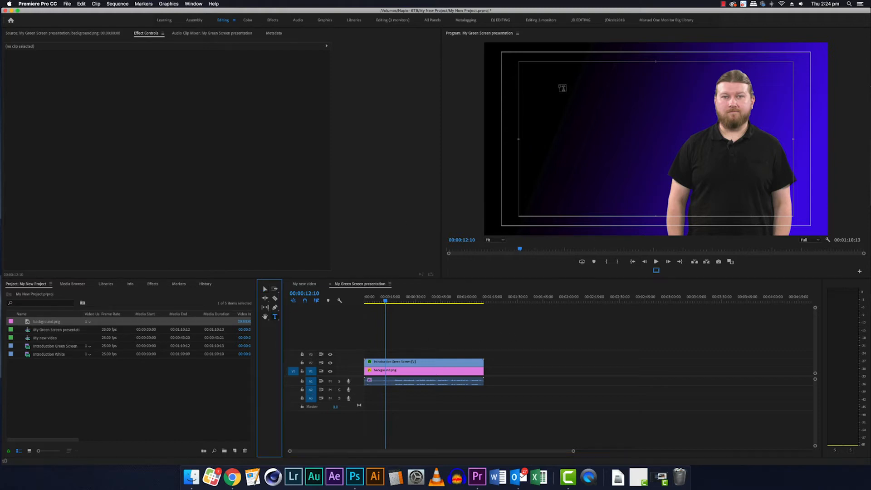
left_click_drag(503, 72, 668, 153)
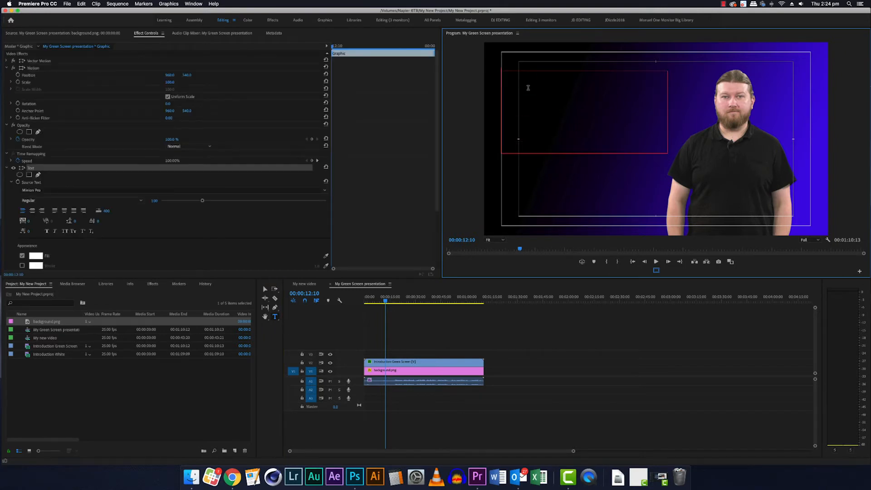
type("How to use the")
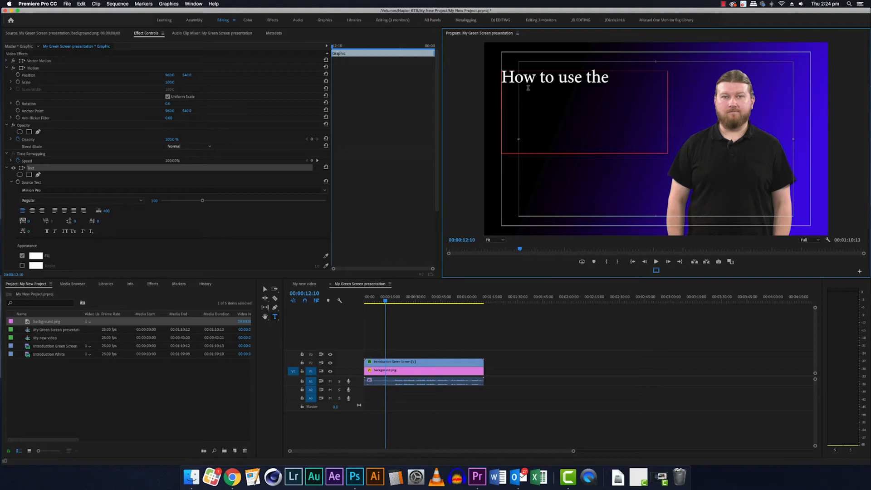
key("Return")
type("Barr Smith Liub")
key("BackSpace")
key("BackSpace")
type("brary")
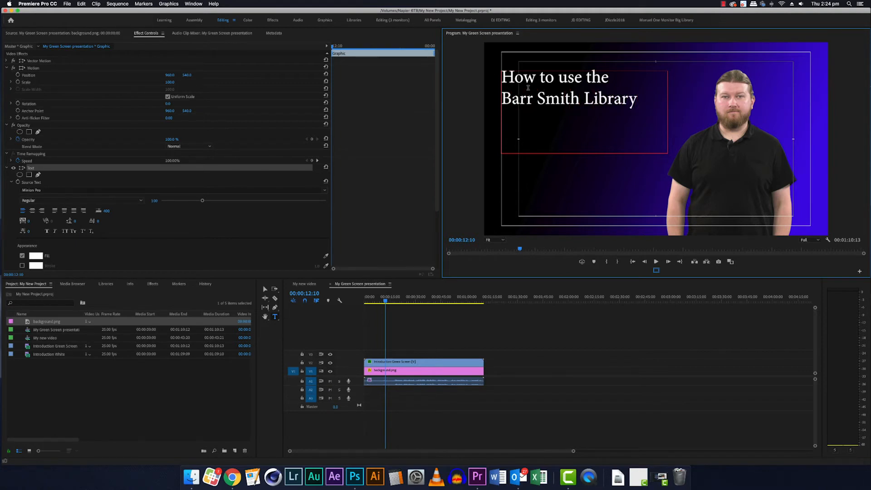
key("Return")
type("Recording Studio")
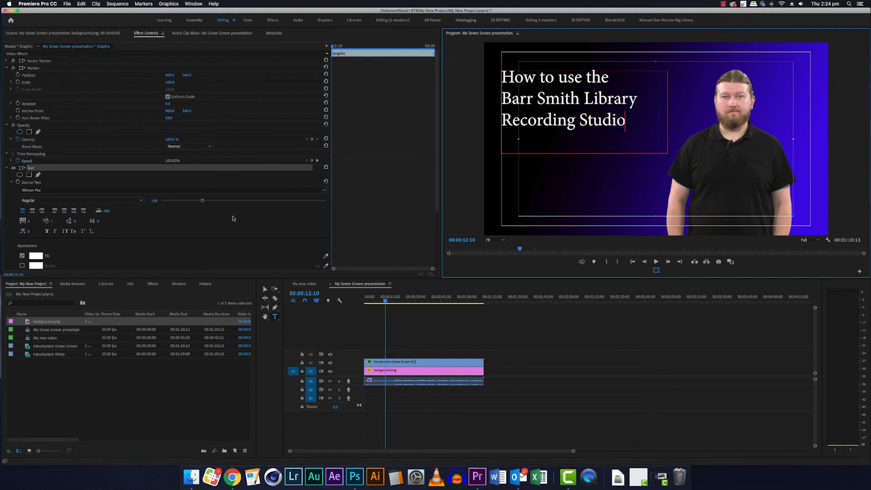
Set the whole title text to size 109 and change its font to Bureau Grot Book.
key("super+a")
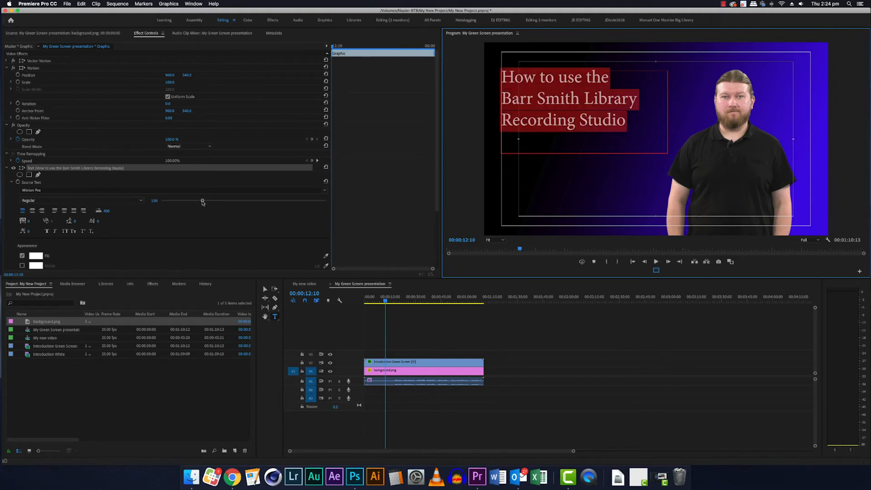
left_click(202, 201)
left_click_drag(202, 201, 206, 201)
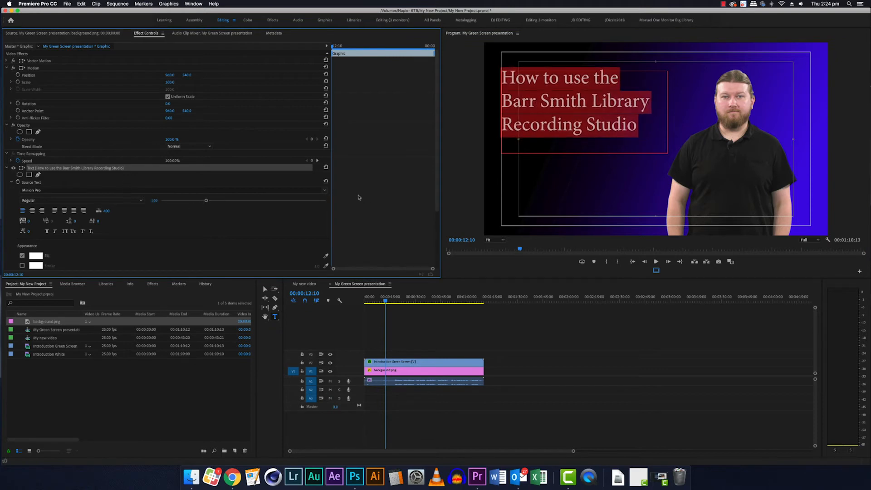
left_click(325, 192)
left_click(325, 191)
left_click(325, 192)
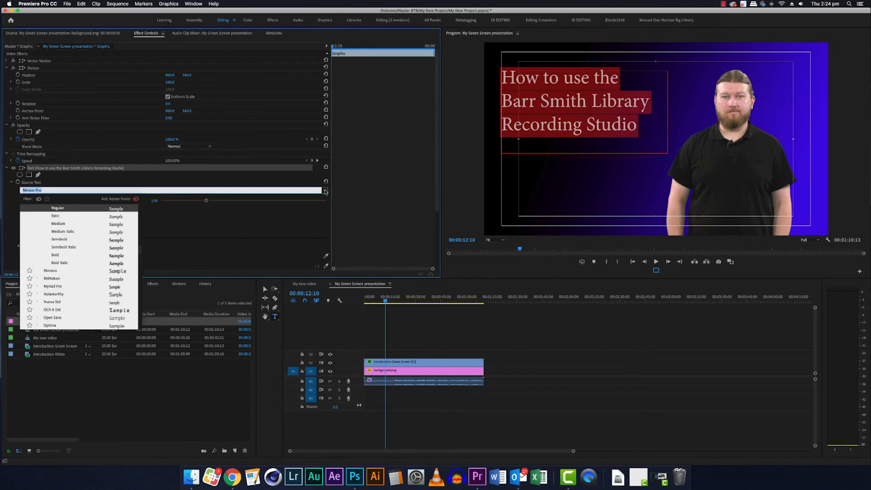
type("bur")
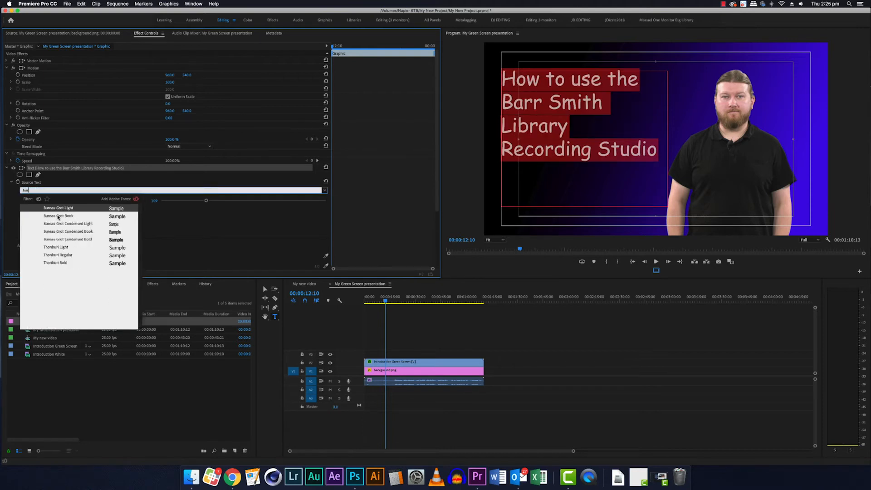
left_click(58, 216)
Set the title text's horizontal position to 107 and move the text slightly up in the frame.
scroll(185, 226, "down", 5)
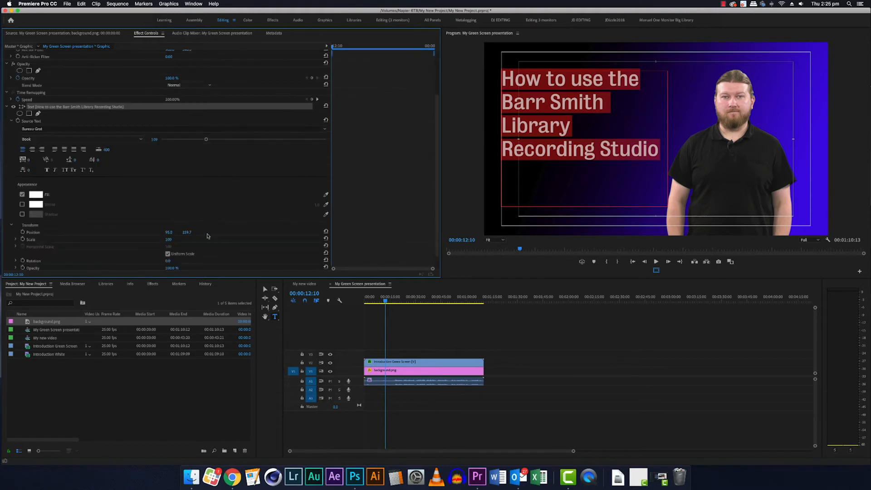
mouse_move(187, 232)
left_mouse_down()
mouse_move(210, 232)
mouse_move(174, 233)
left_mouse_up()
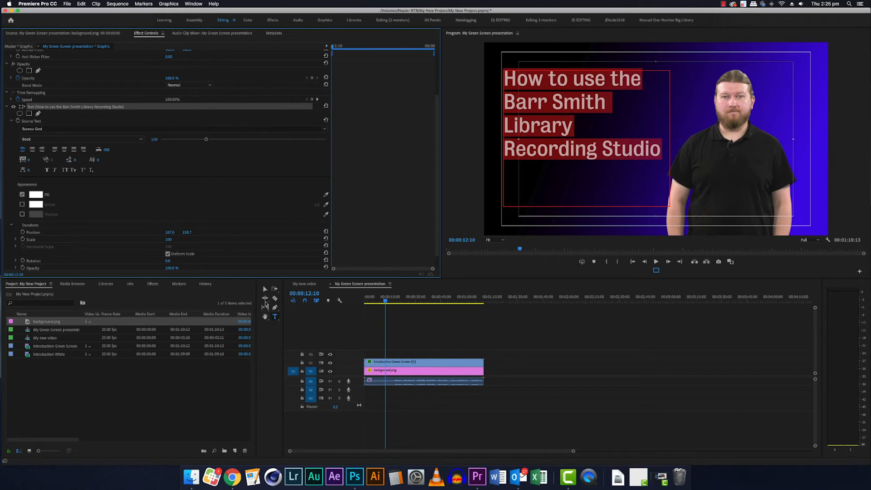
left_click(265, 289)
mouse_move(539, 117)
left_mouse_down()
mouse_move(551, 129)
mouse_move(539, 112)
left_mouse_up()
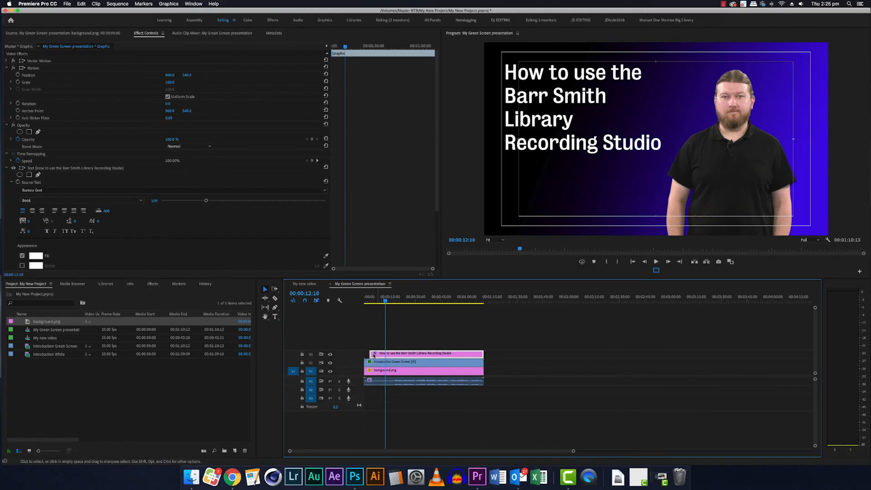
Extend the title clip on V3 back to the start so it spans the whole sequence.
left_click_drag(305, 345, 293, 346)
left_click_drag(386, 297, 402, 302)
left_click(440, 338)
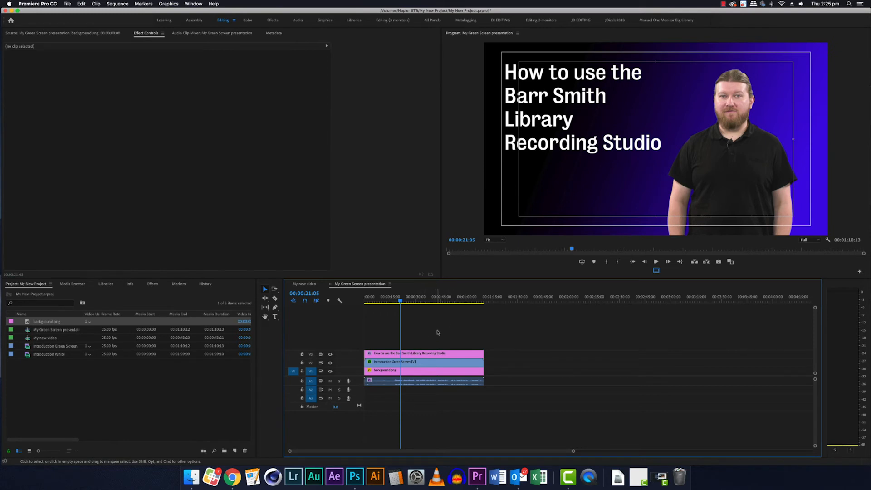
Ripple-trim the start of all clips together, shortening the sequence to 00:00:53:23.
left_click_drag(438, 333, 369, 391)
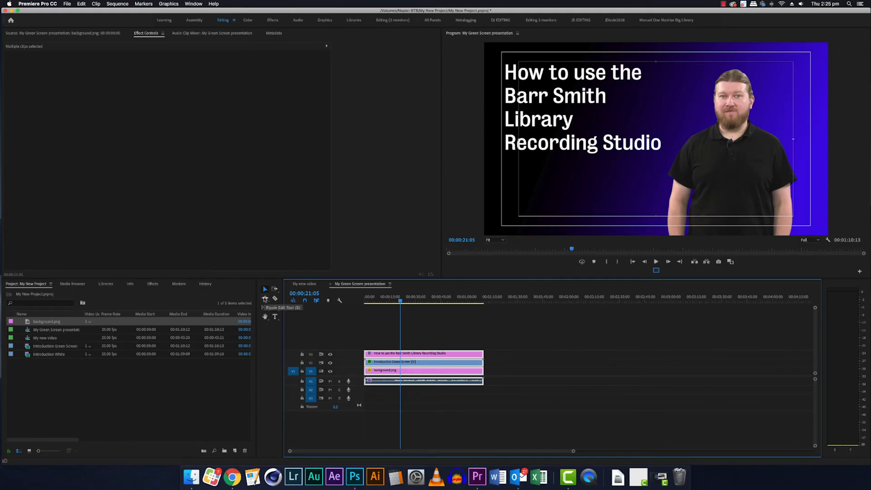
left_click_drag(366, 353, 394, 354)
left_click_drag(395, 353, 394, 353)
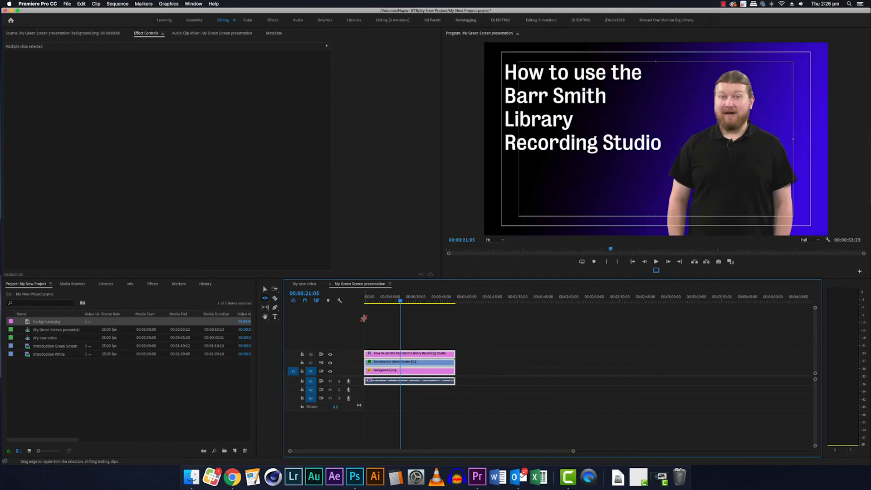
Play the ending of the sequence and trim the end of all clips together to 00:00:45:23.
left_click(434, 300)
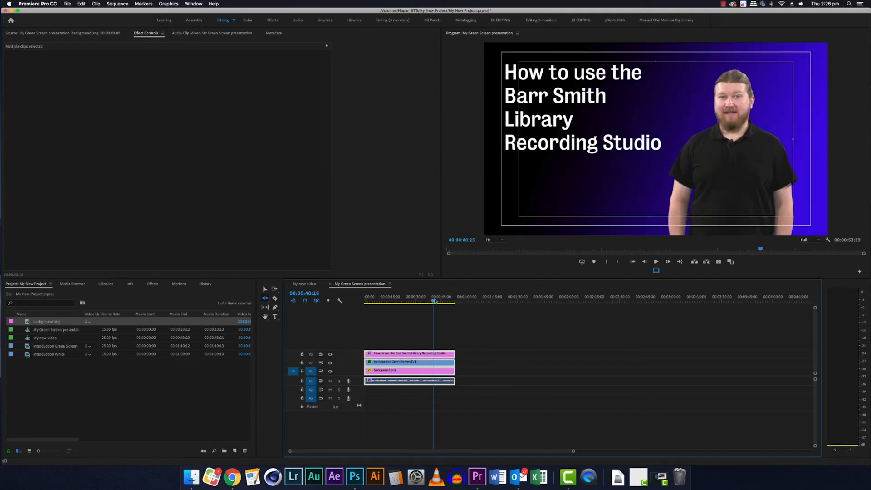
key("space")
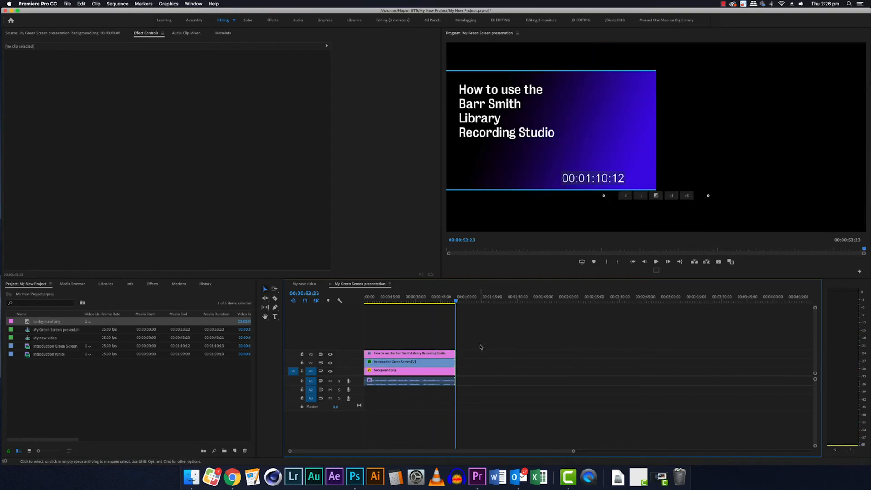
left_click_drag(480, 347, 365, 399)
left_click_drag(455, 383, 439, 384)
left_click(416, 318)
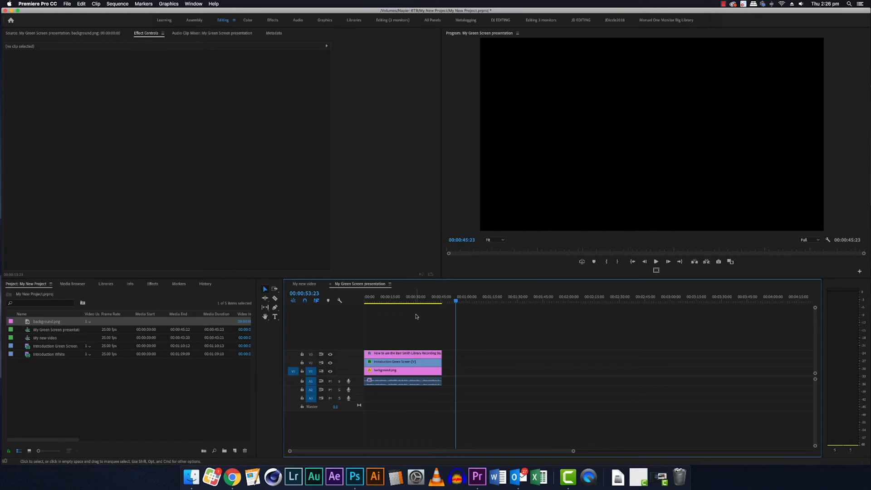
Open the media export settings for the green screen sequence and choose the BSL Edit Preset 1080p.
left_click(66, 4)
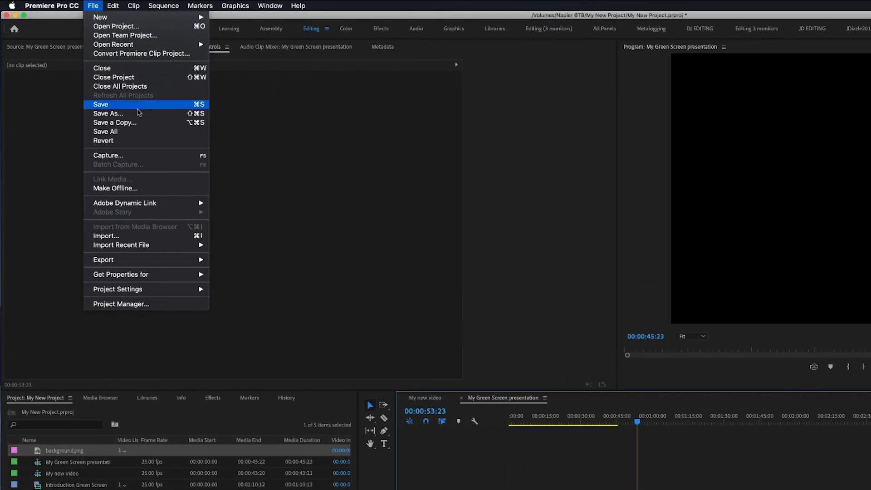
mouse_move(187, 260)
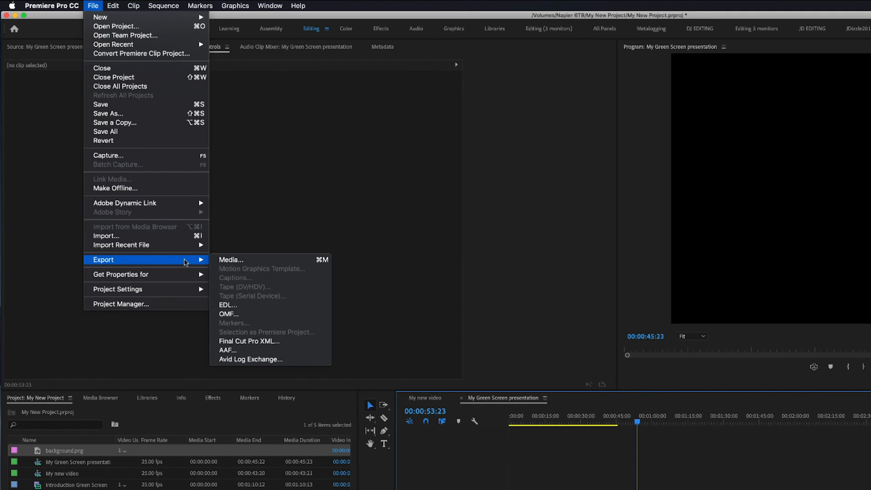
left_click(241, 260)
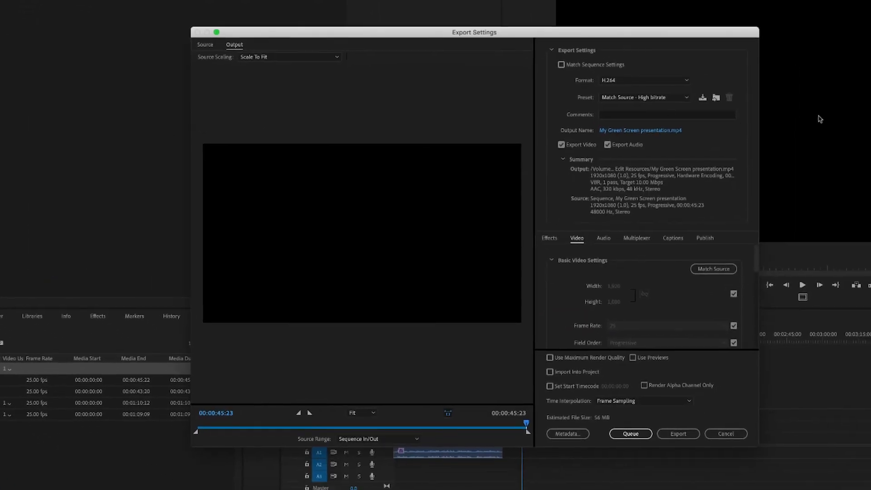
left_click(765, 181)
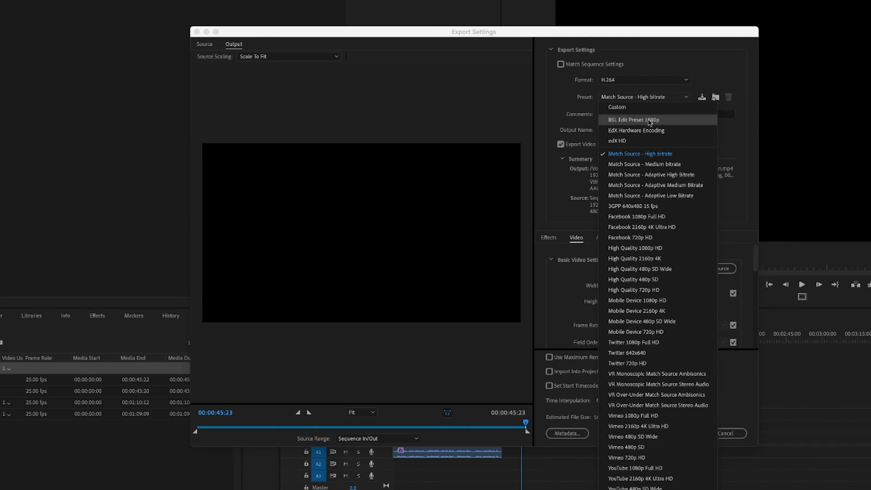
left_click(650, 120)
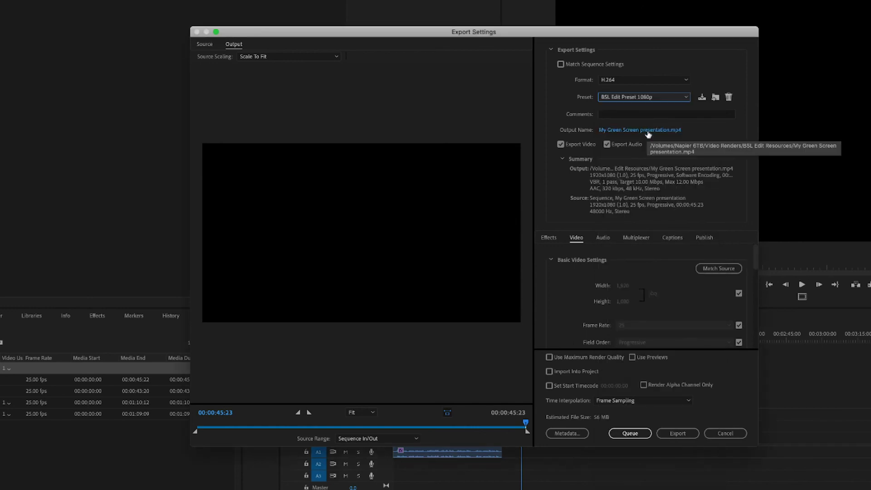
Set the export output to the My New Project folder with the file name My Final Video.
left_click(649, 131)
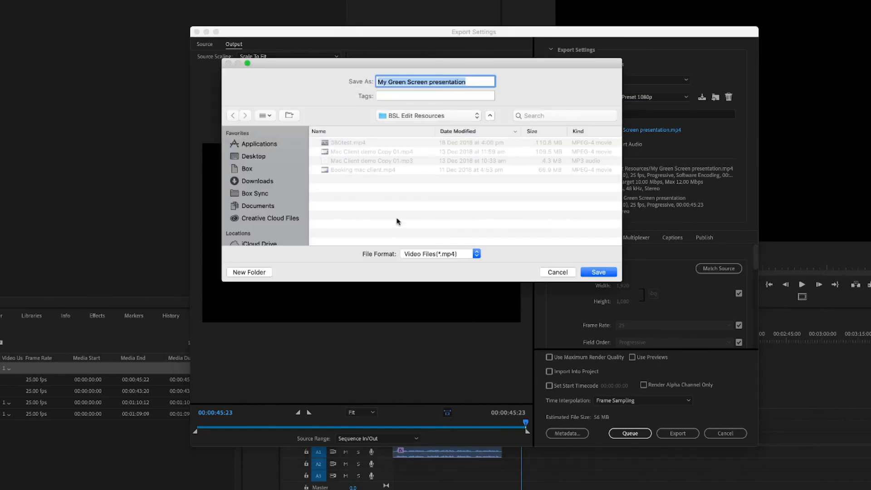
left_click(428, 117)
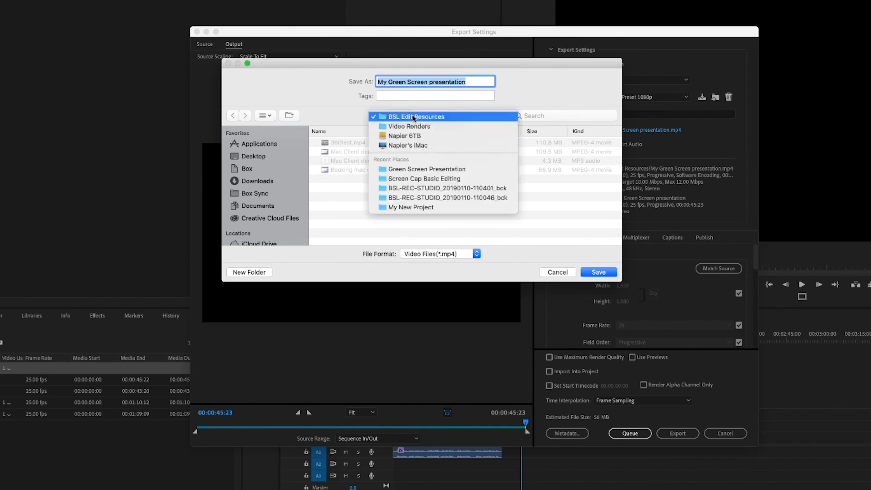
left_click(415, 208)
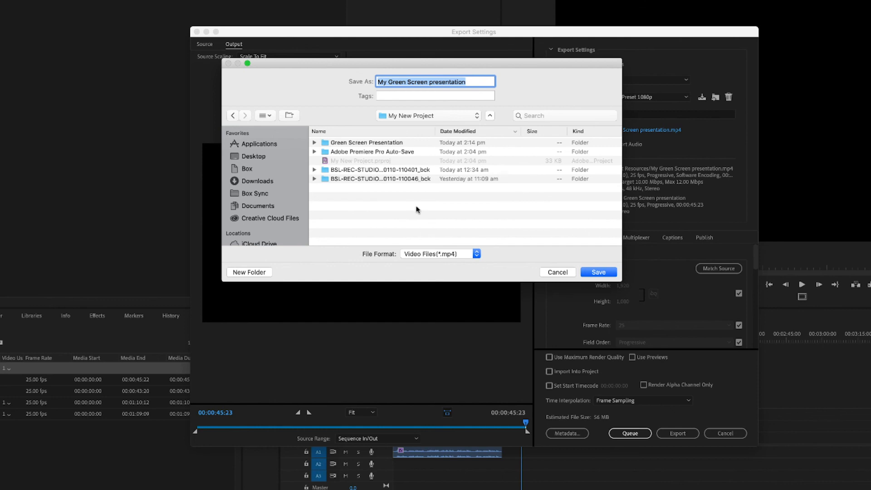
type("My Final Video")
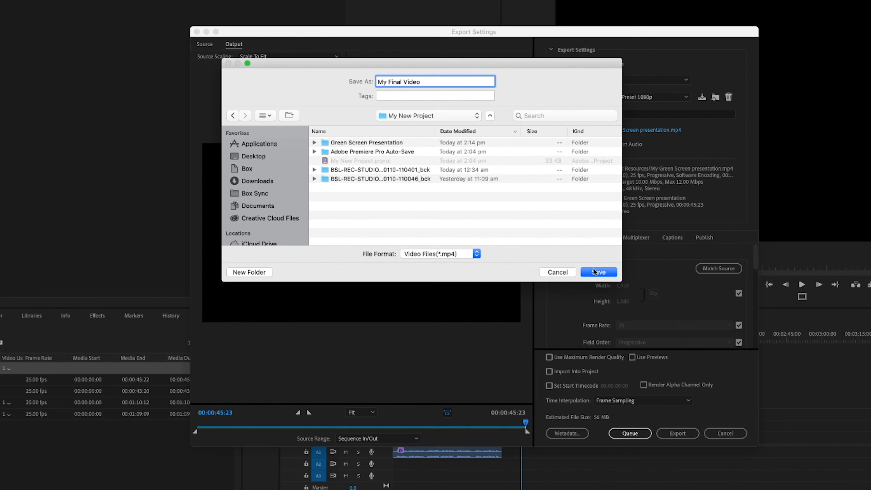
left_click(598, 272)
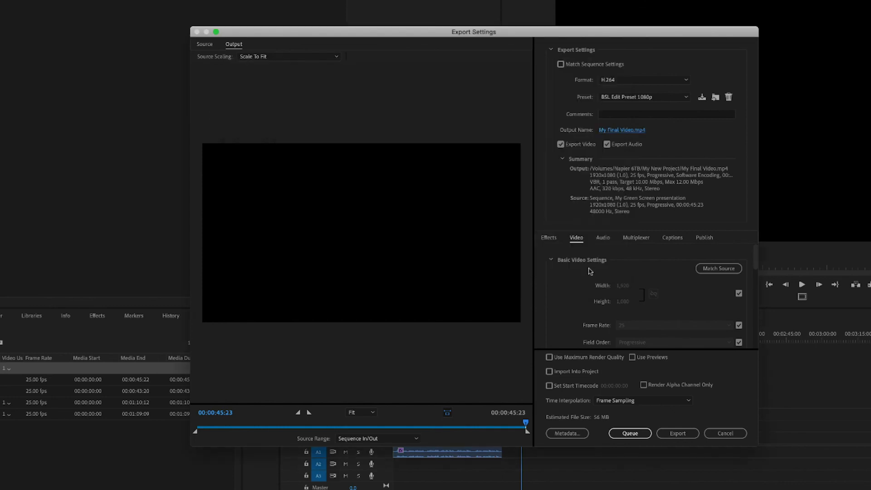
Export the sequence and play the rendered My Final Video.mp4.
left_click(676, 435)
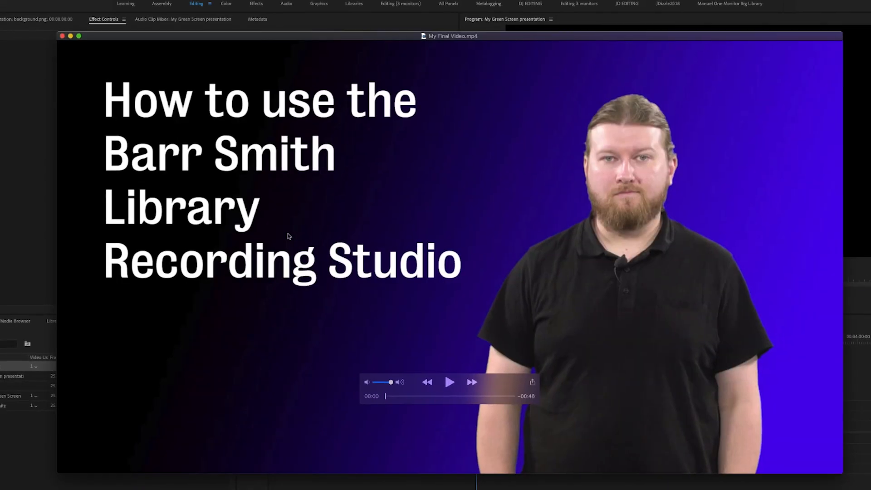
key("space")
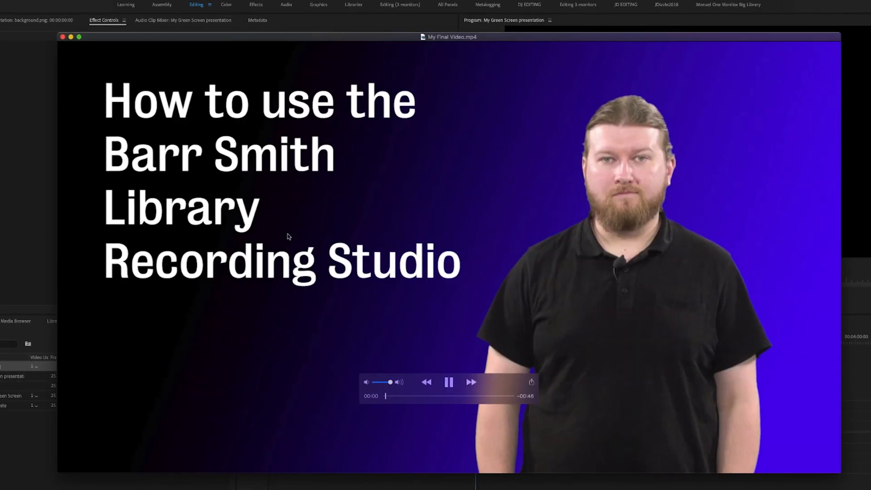